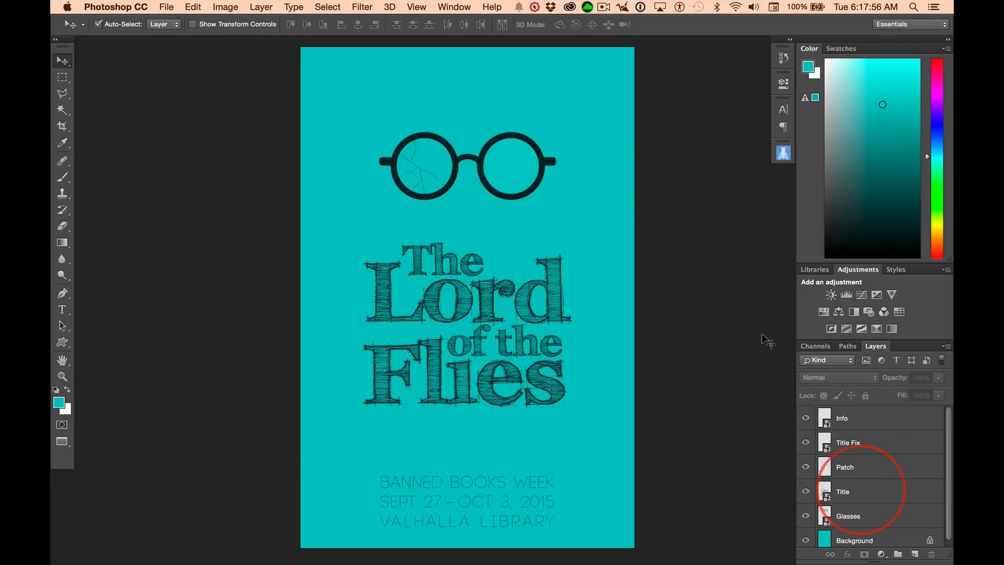
Compare the Lord of the Flies poster with the cracked stone photo, ending on the stone photo
key(super+grave)
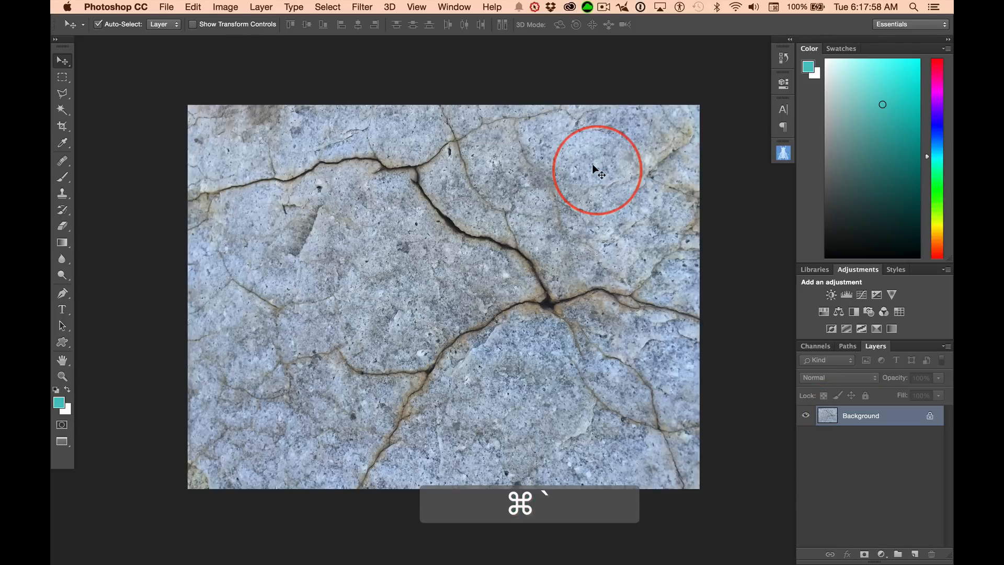
key(super+grave)
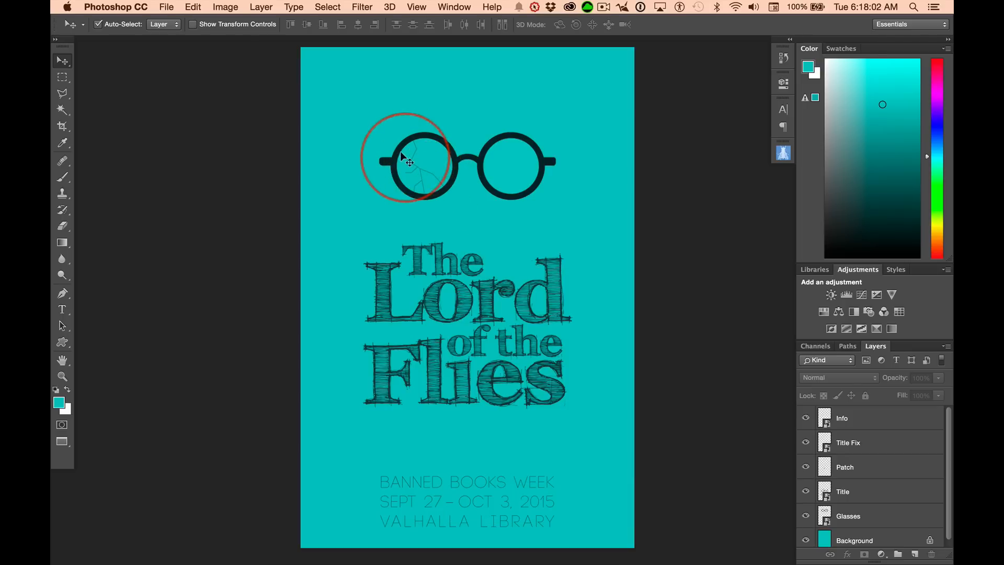
key(super+grave)
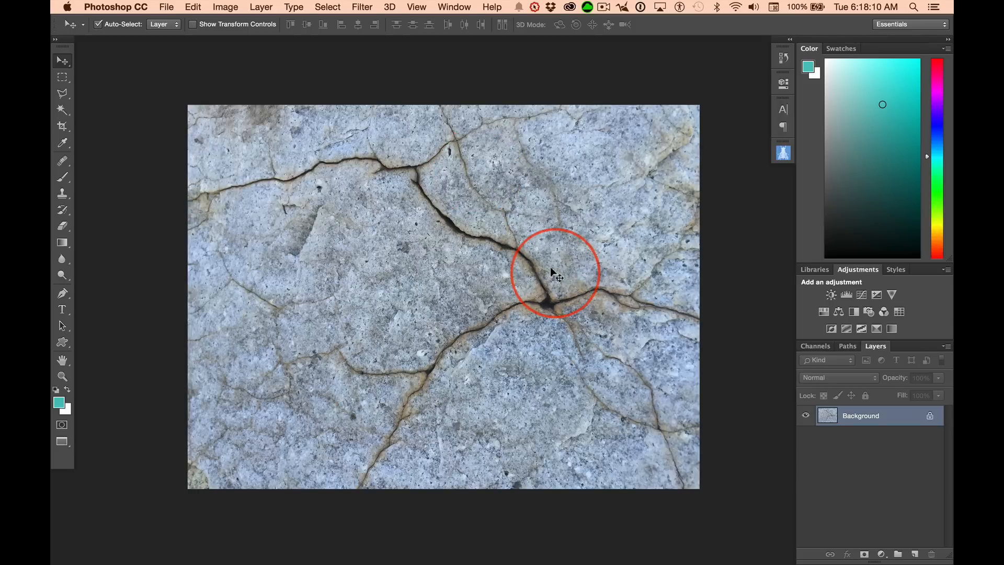
key(super+grave)
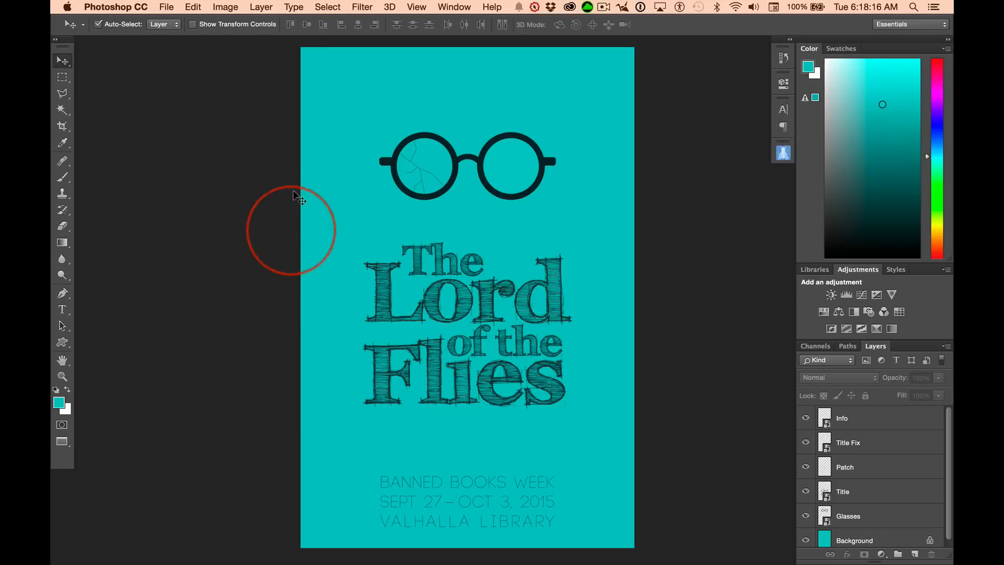
key(super+grave)
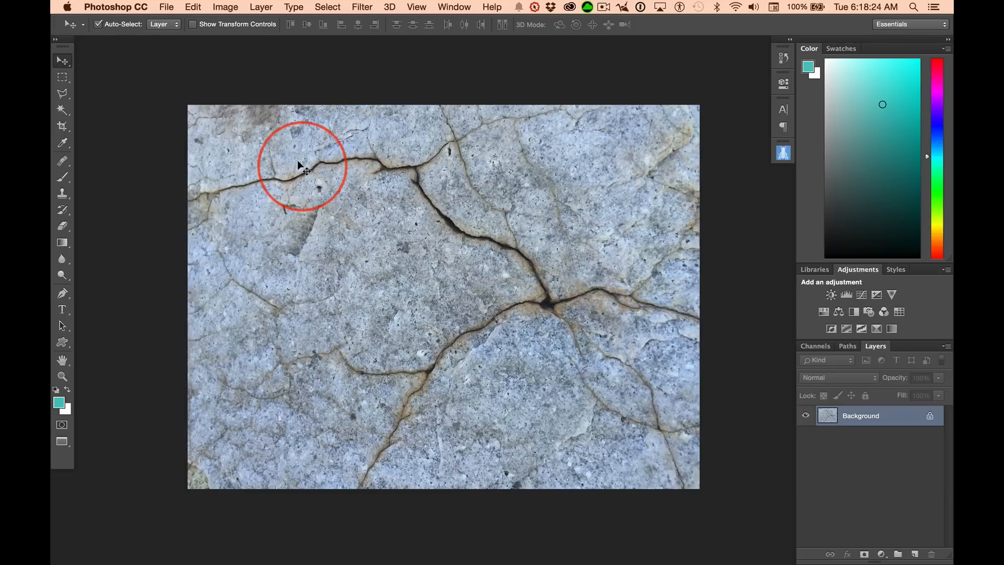
Cycle the screen modes to the standard view that shows both documents as tabs
key(f)
key(f)
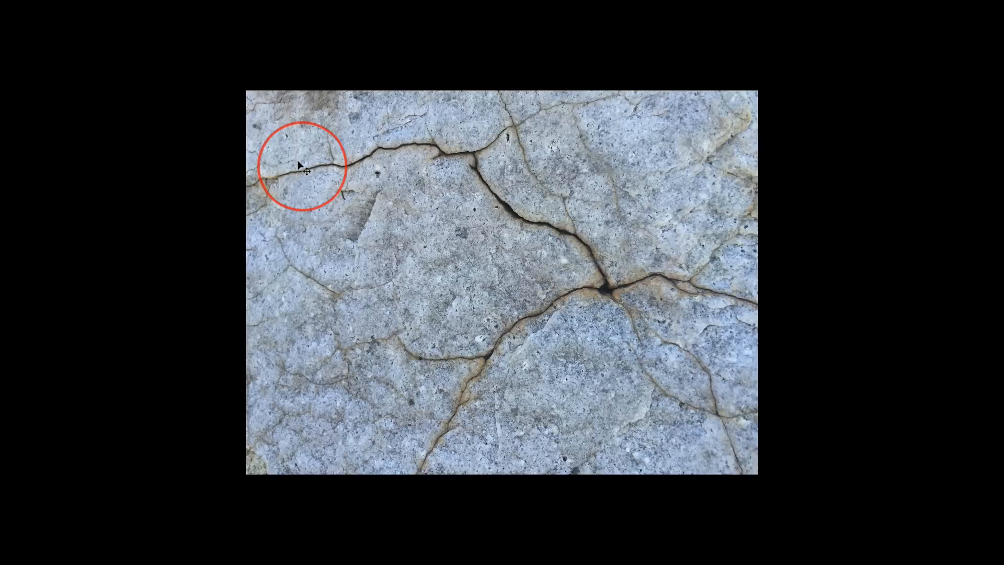
key(f)
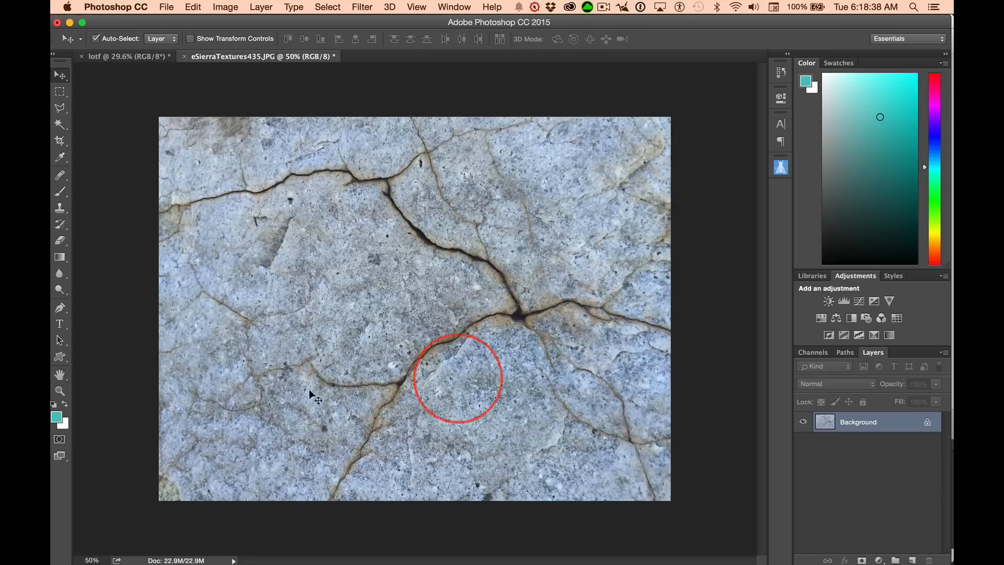
Rotate the stone texture image 90° clockwise and flip its canvas horizontally
click(230, 7)
mouse_move(272, 128)
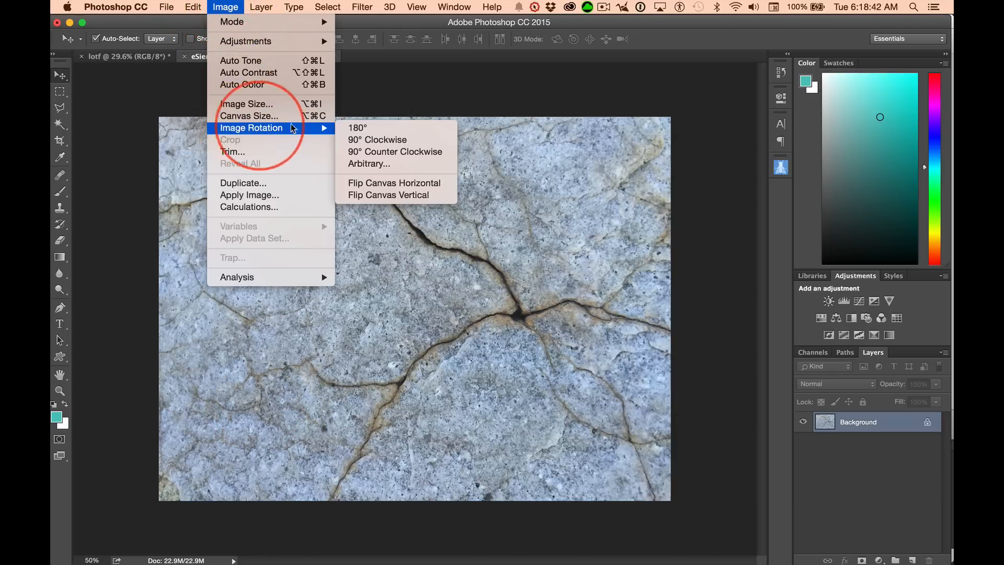
click(392, 141)
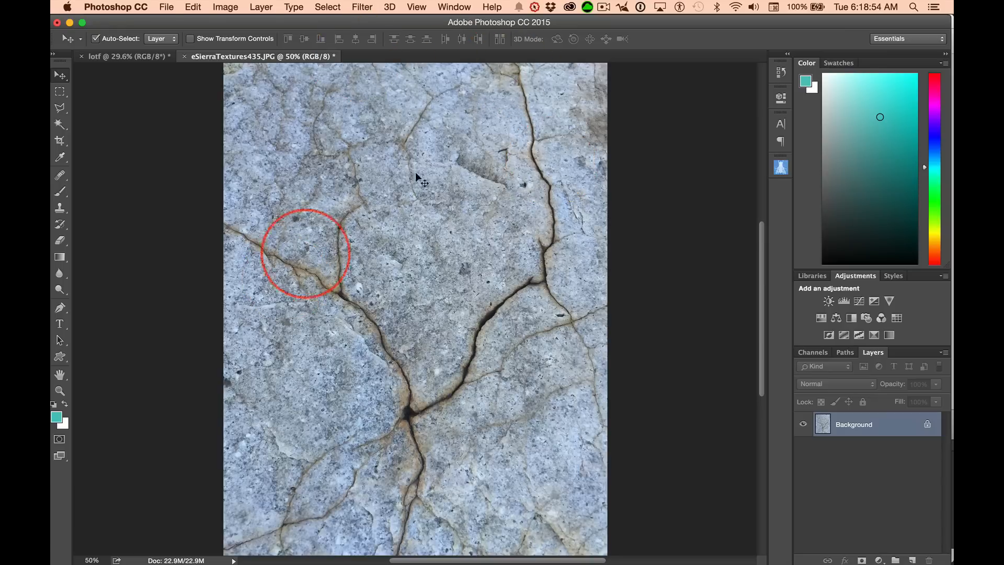
click(226, 6)
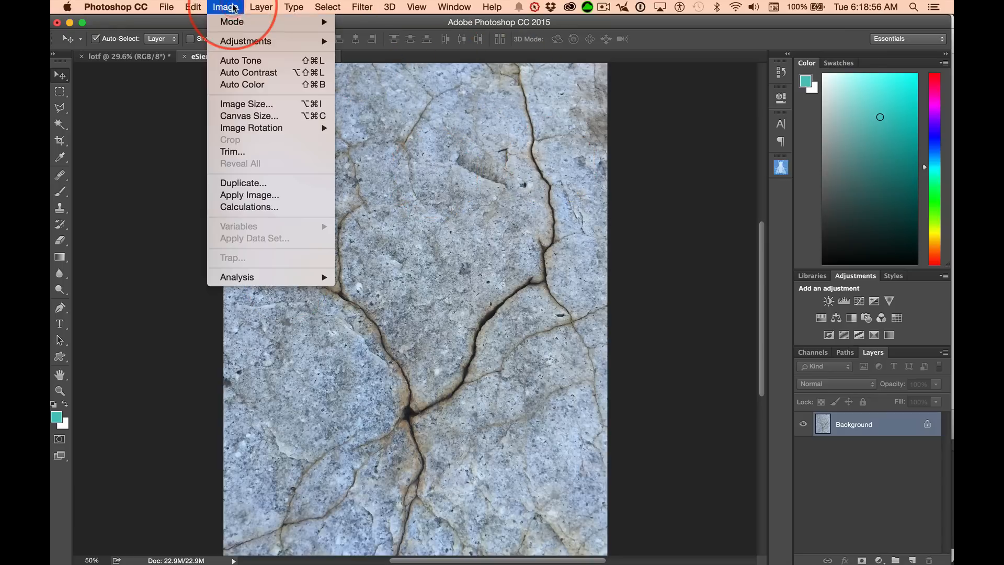
mouse_move(244, 130)
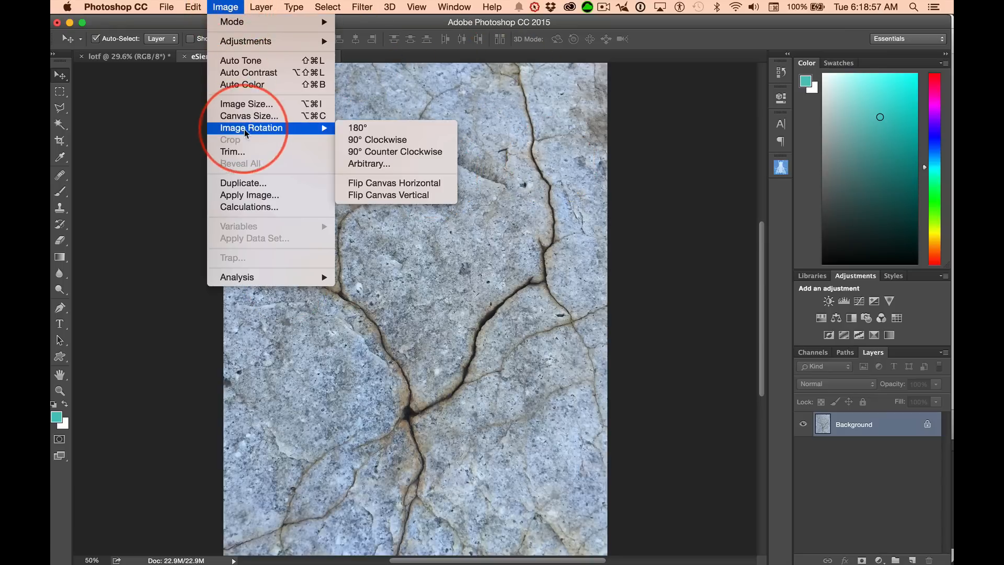
click(417, 184)
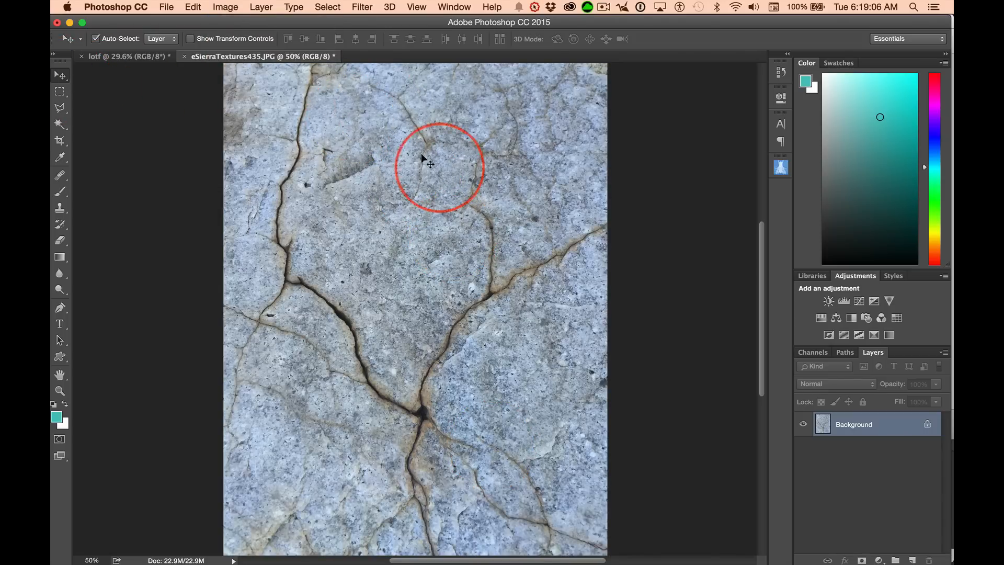
Copy the stone texture into the lotf poster as a centred layer, accepting the colour conversion, and stretch it to cover the whole canvas
drag(376, 127, 414, 234)
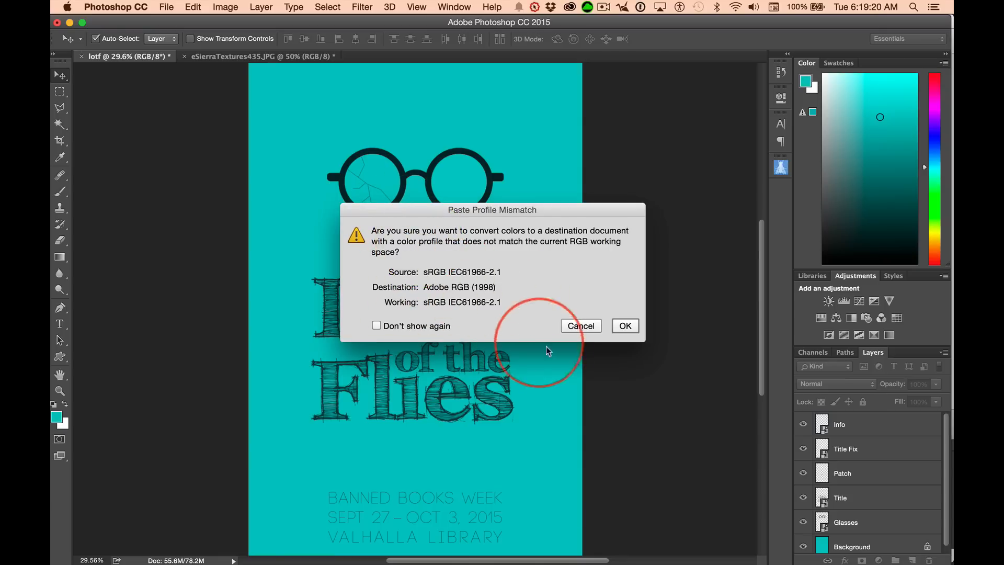
click(626, 326)
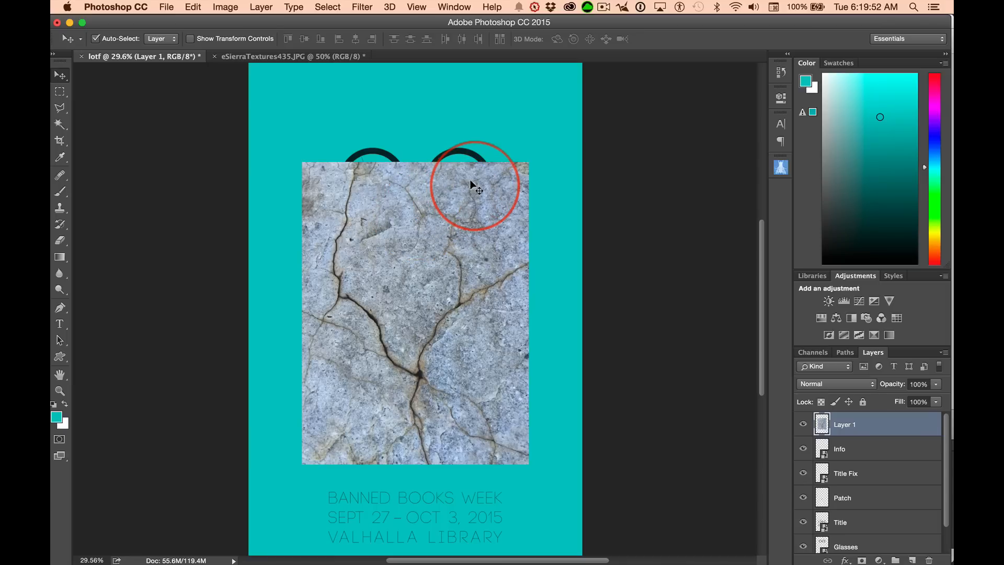
click(193, 6)
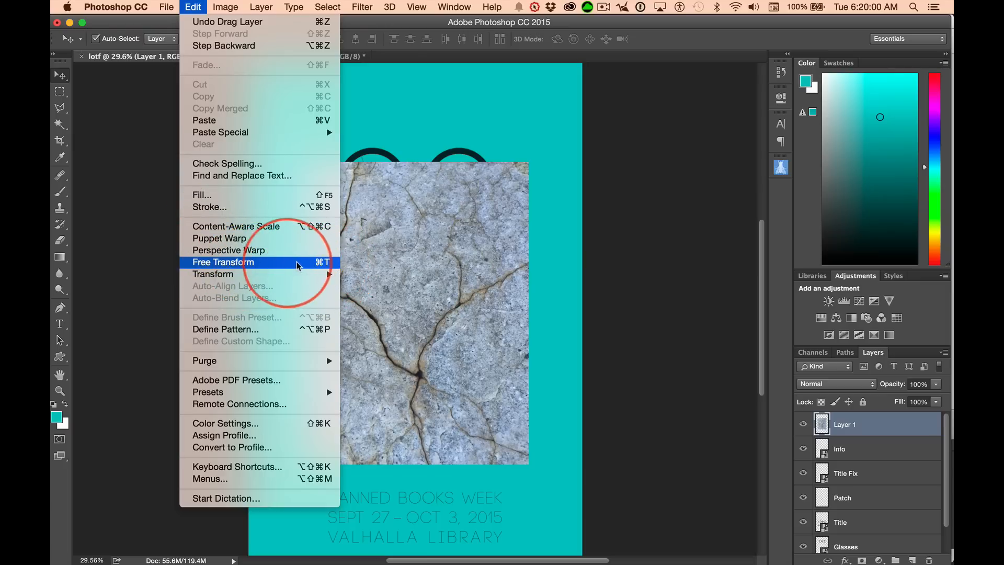
click(450, 255)
key(super+t)
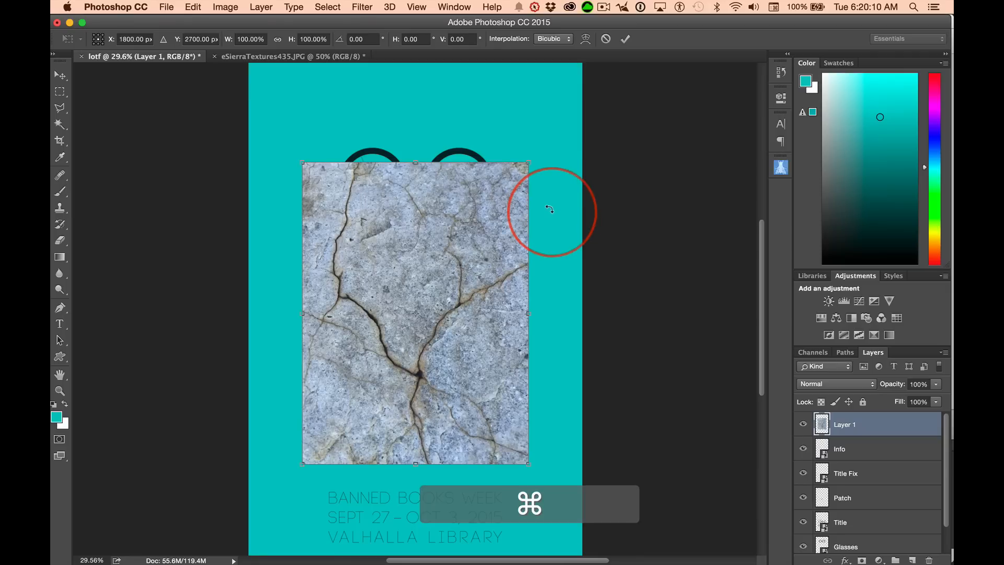
key(super+minus)
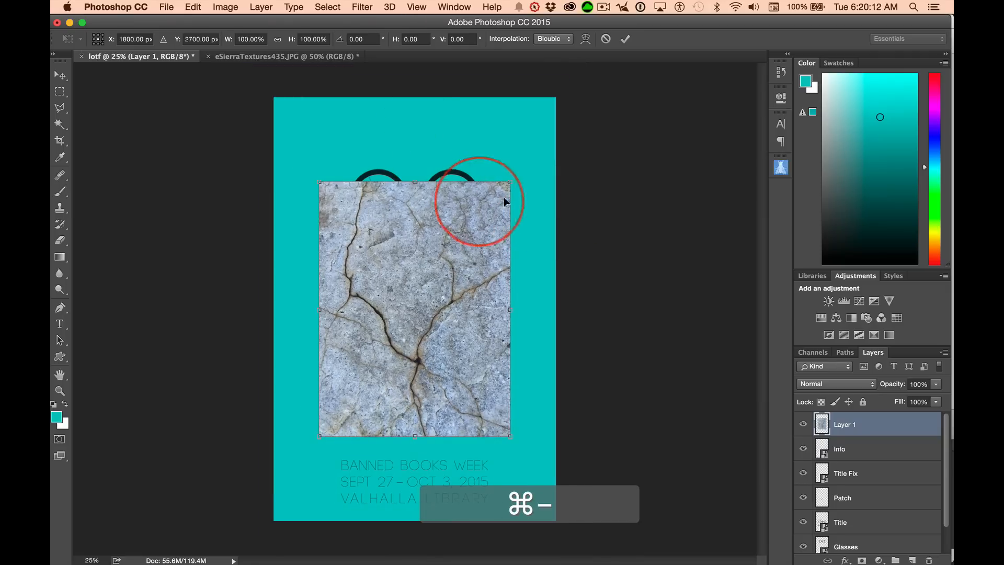
drag(510, 179, 550, 100)
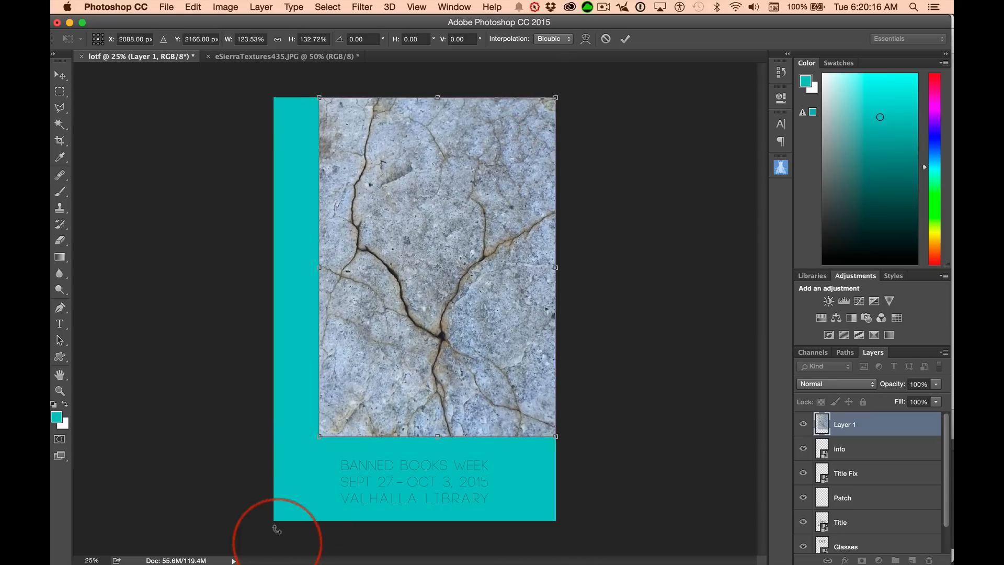
drag(319, 434, 275, 517)
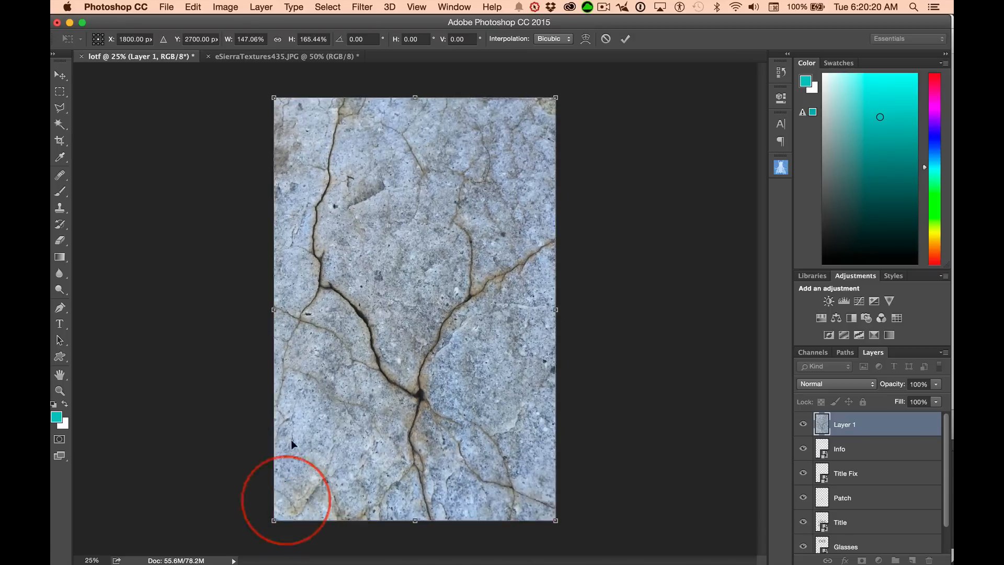
key(Return)
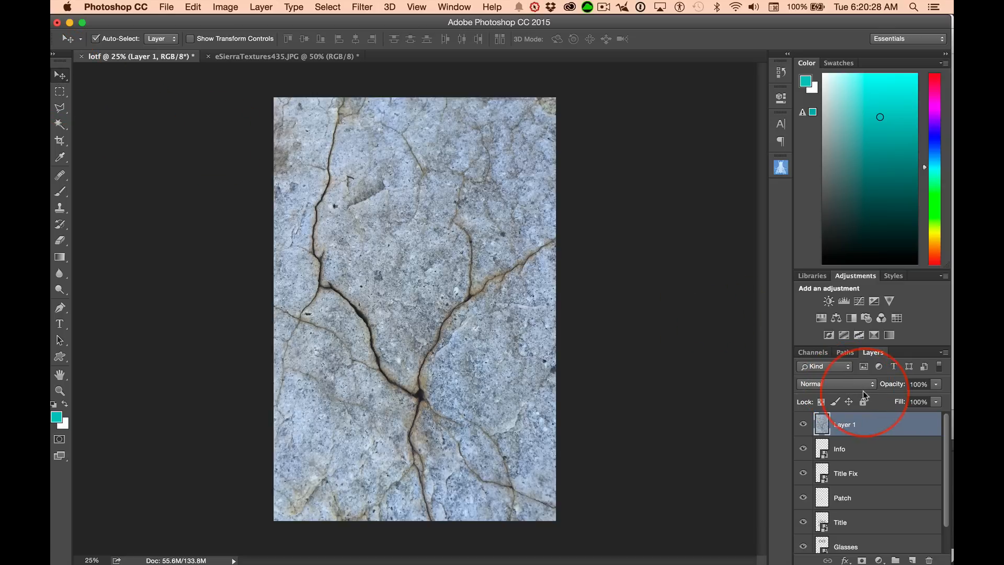
Preview the blend modes on the stone texture layer one after another, going through the whole list and ending on Normal
click(821, 384)
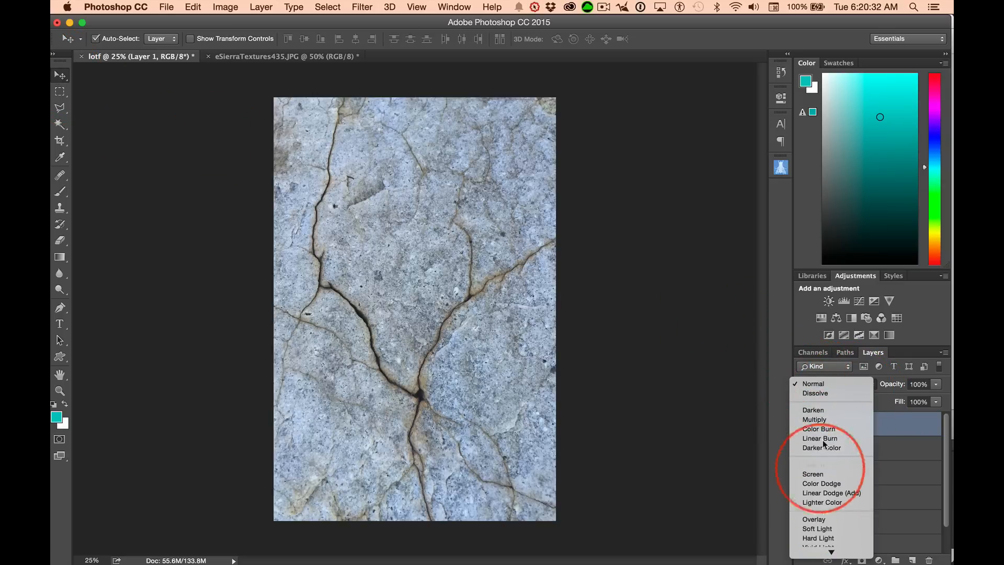
click(815, 383)
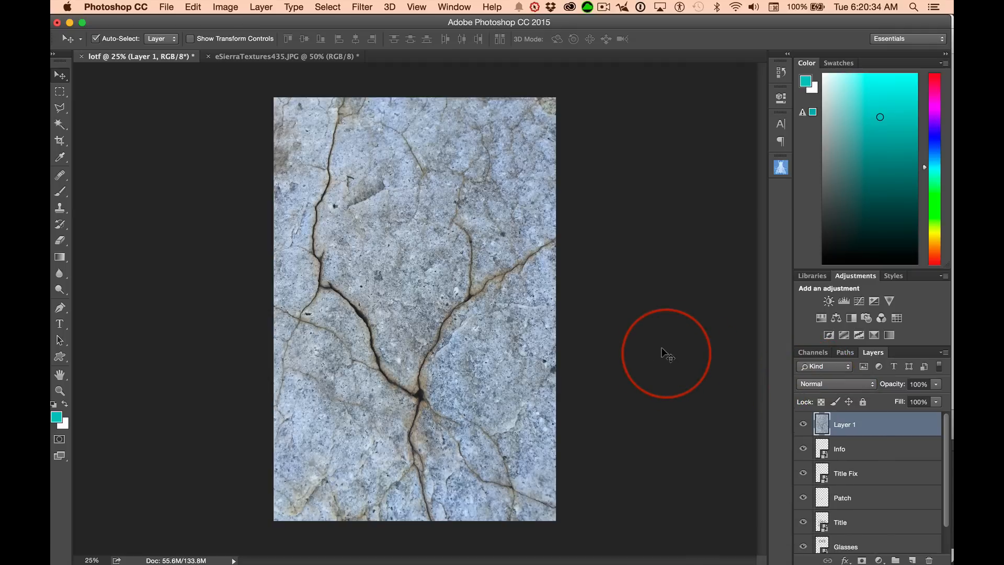
key(shift)
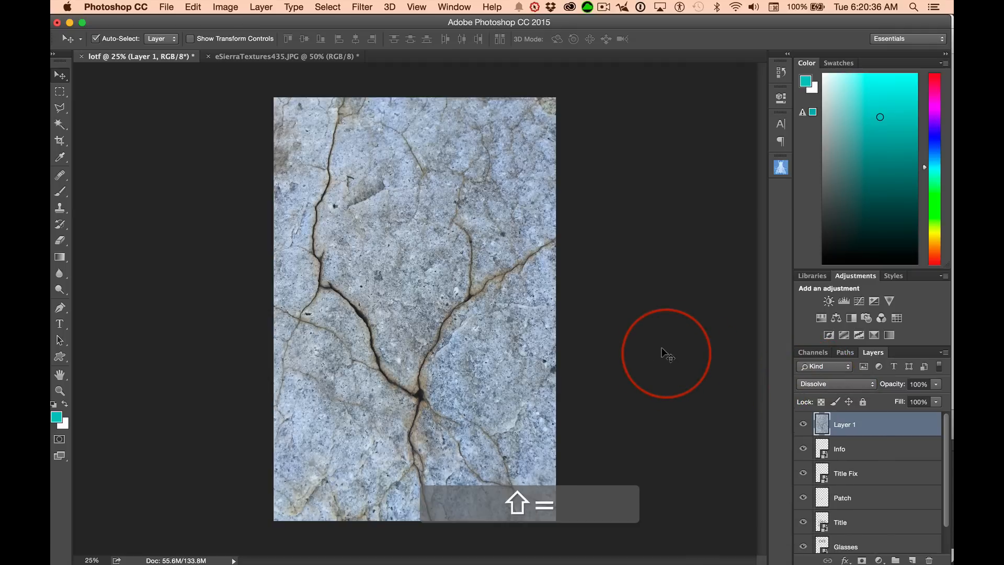
key(shift+equal)
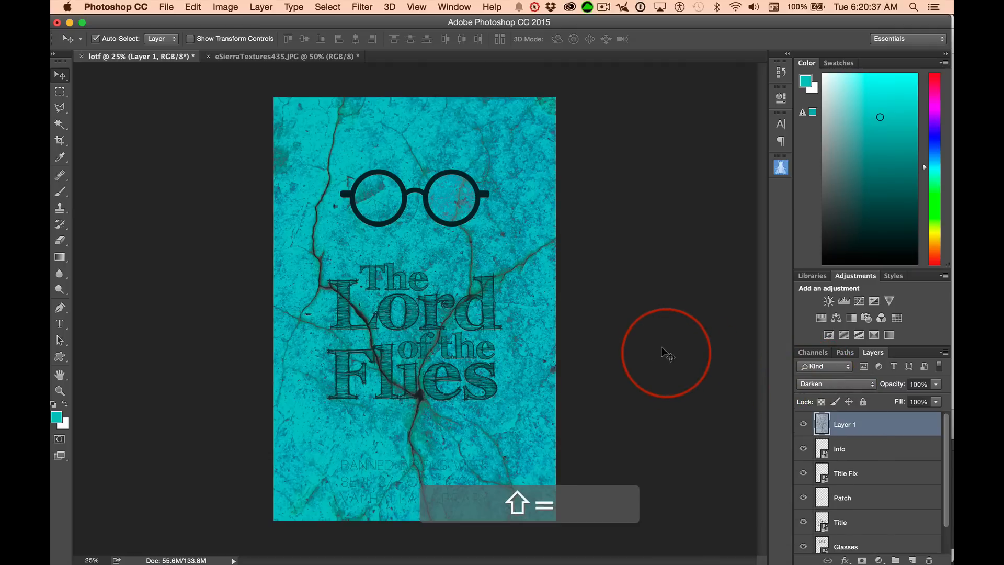
key(shift+equal)
key(shift+equal)
key(shift+equal)
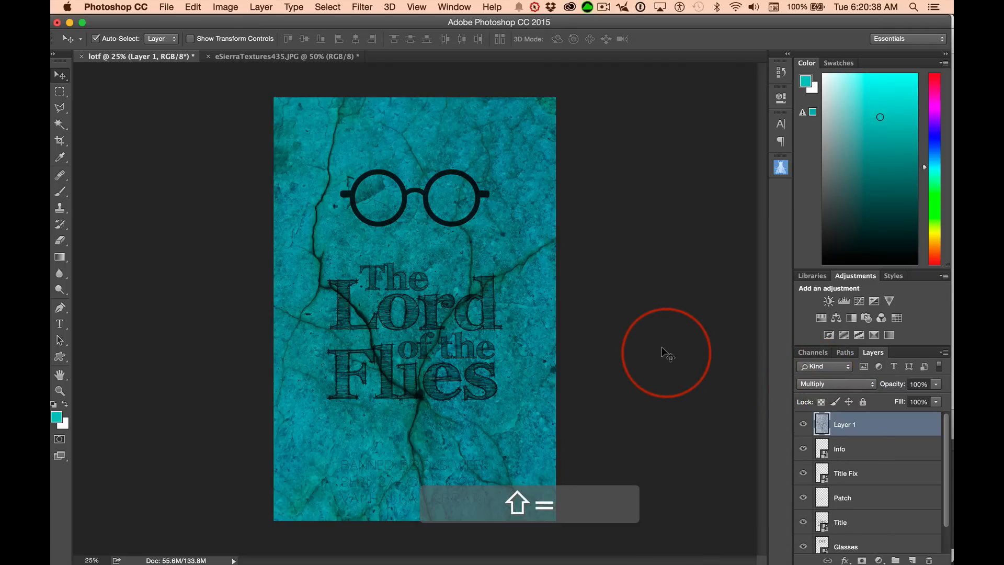
key(shift+equal)
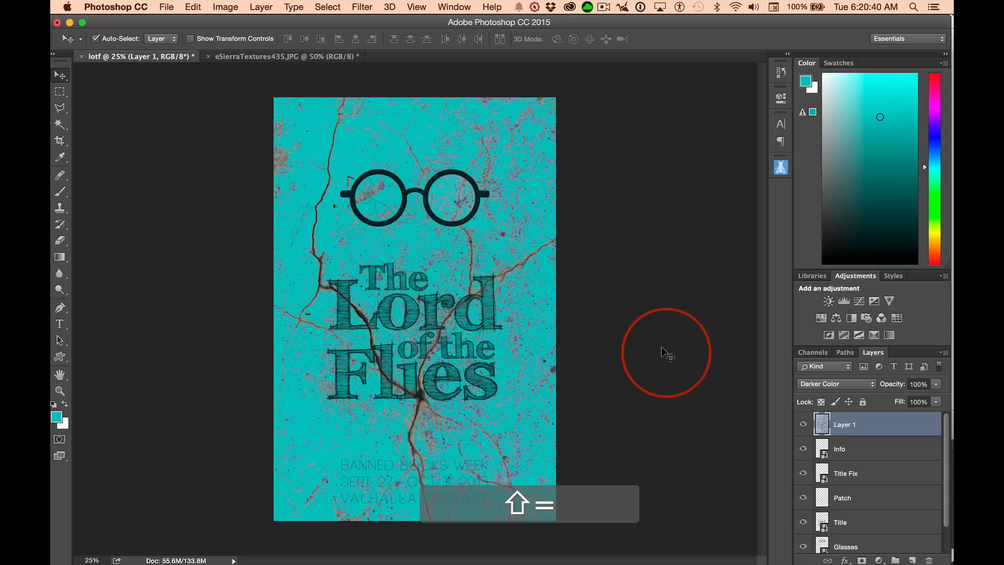
key(shift+equal)
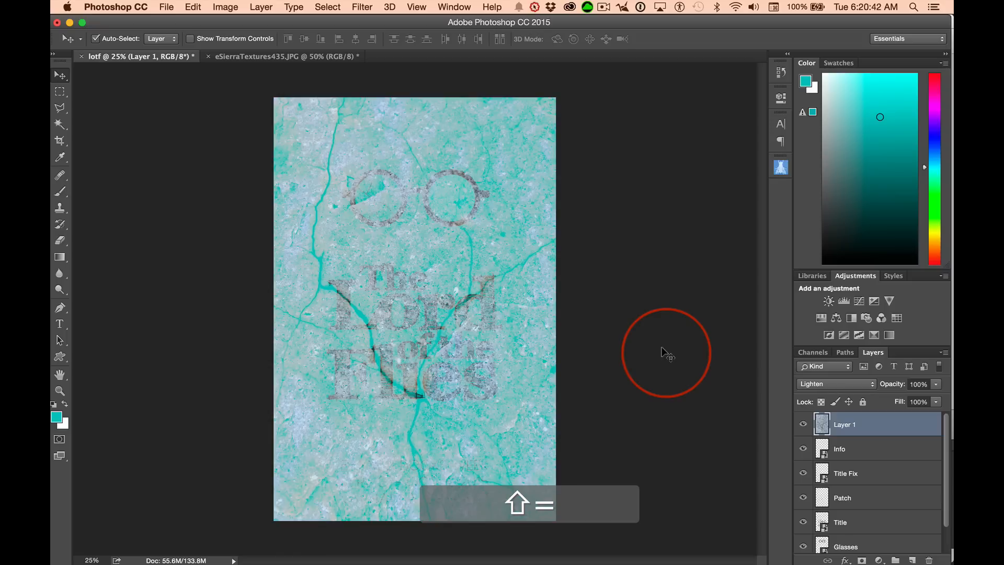
key(shift+minus)
key(shift+minus)
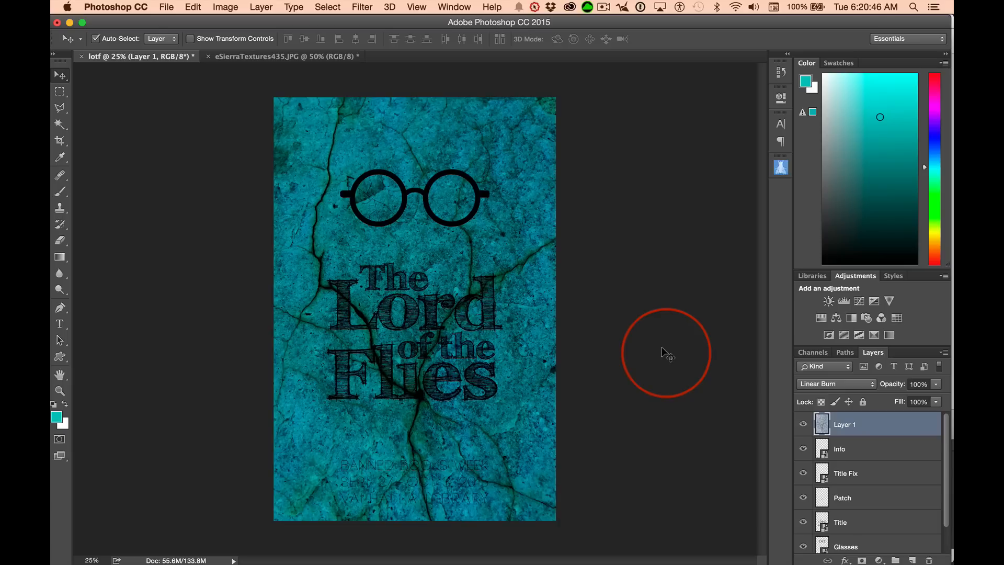
key(shift+minus)
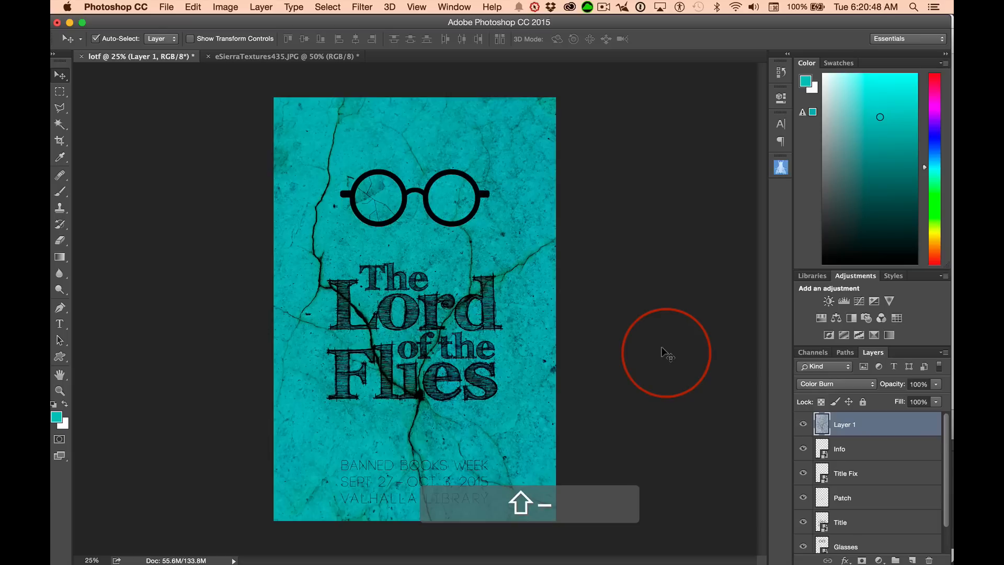
key(shift+minus)
key(shift+equal)
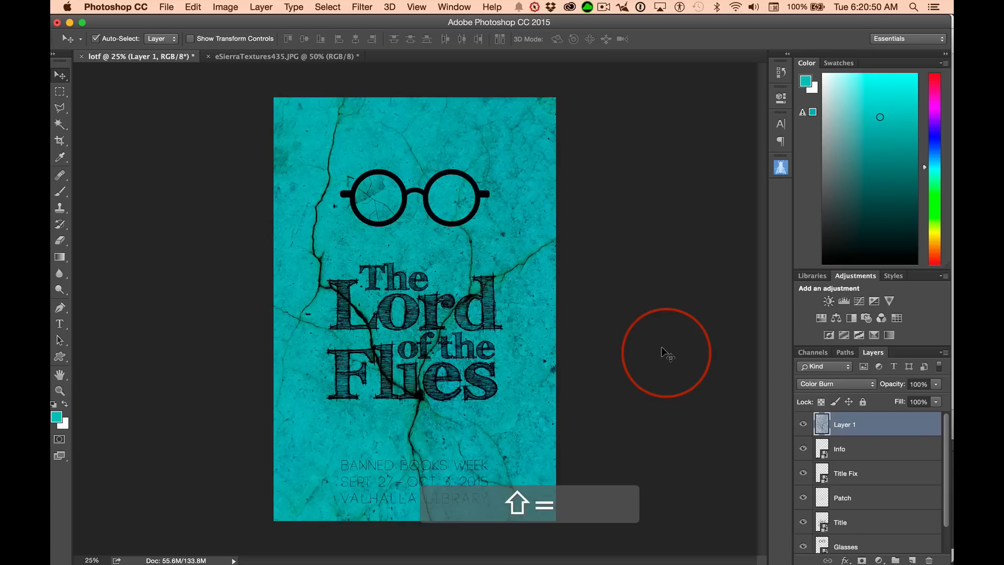
key(shift+equal)
key(shift+equal)
key(shift+equal)
key(shift+equal)
key(shift+equal)
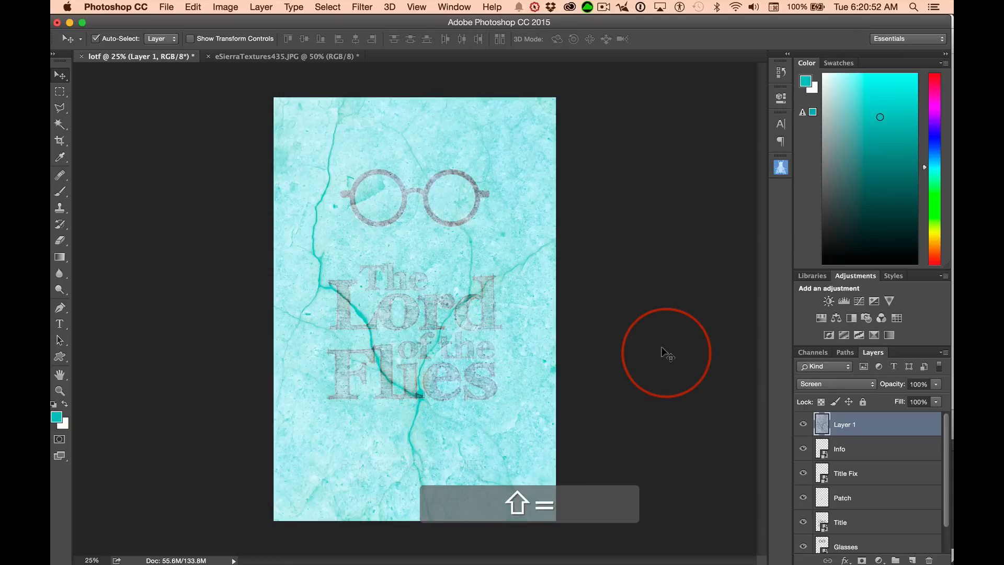
key(shift+equal)
key(shift+equal)
key(shift+equal)
key(shift+equal)
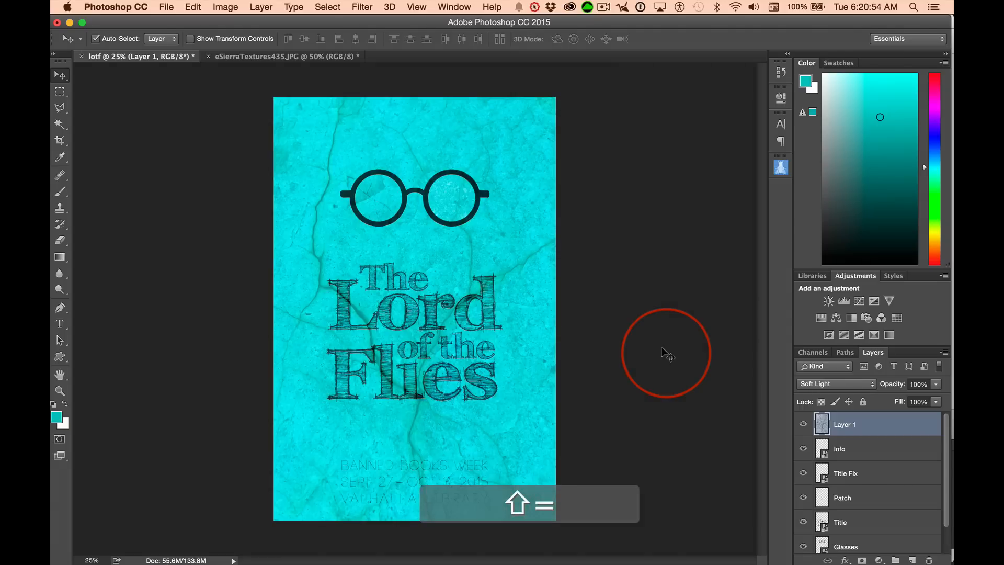
key(shift+equal)
key(shift+equal)
key(shift+equal)
key(shift+equal)
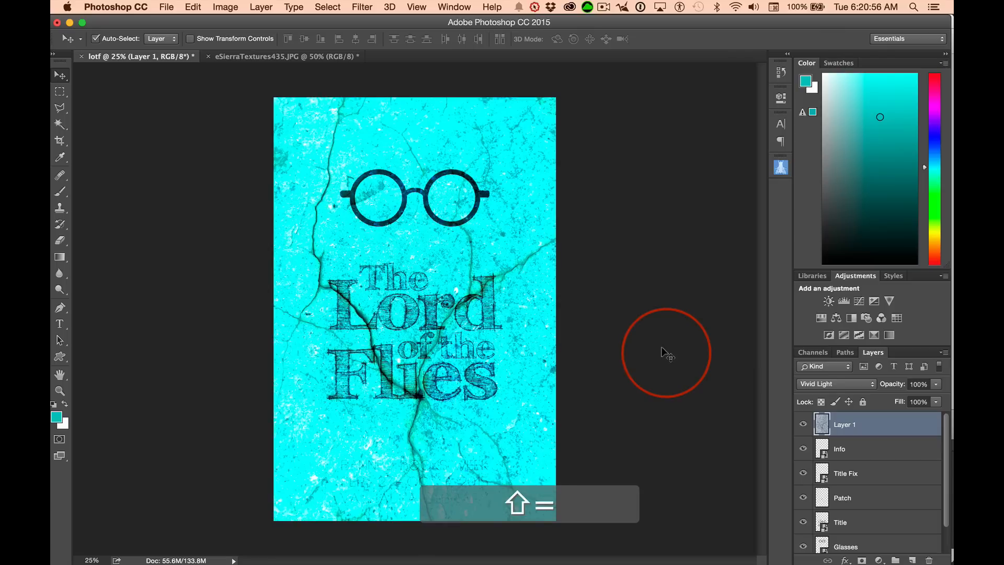
key(shift+equal)
key(shift+equal)
key(shift+equal)
key(shift+equal)
key(shift+equal)
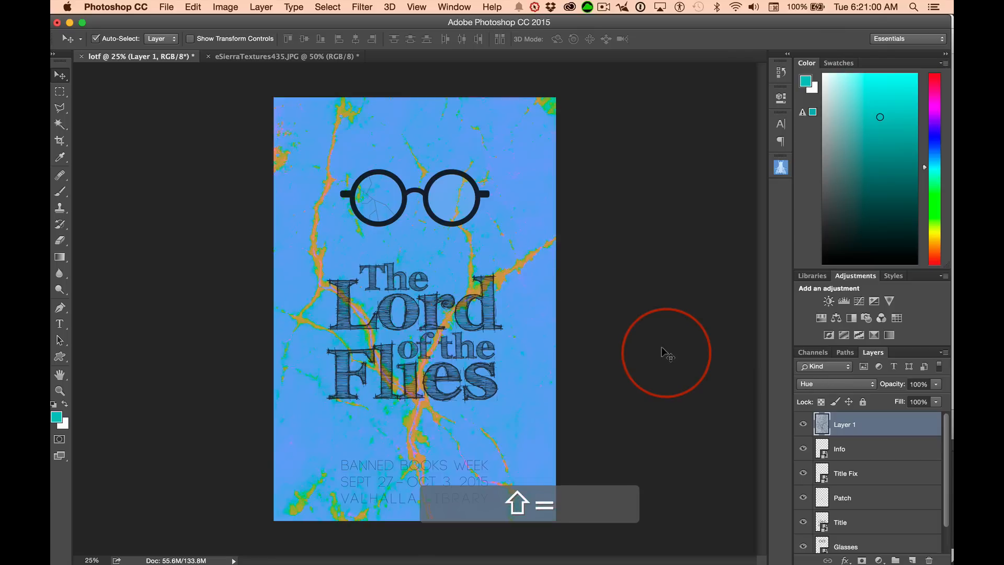
key(shift+equal)
key(shift+equal)
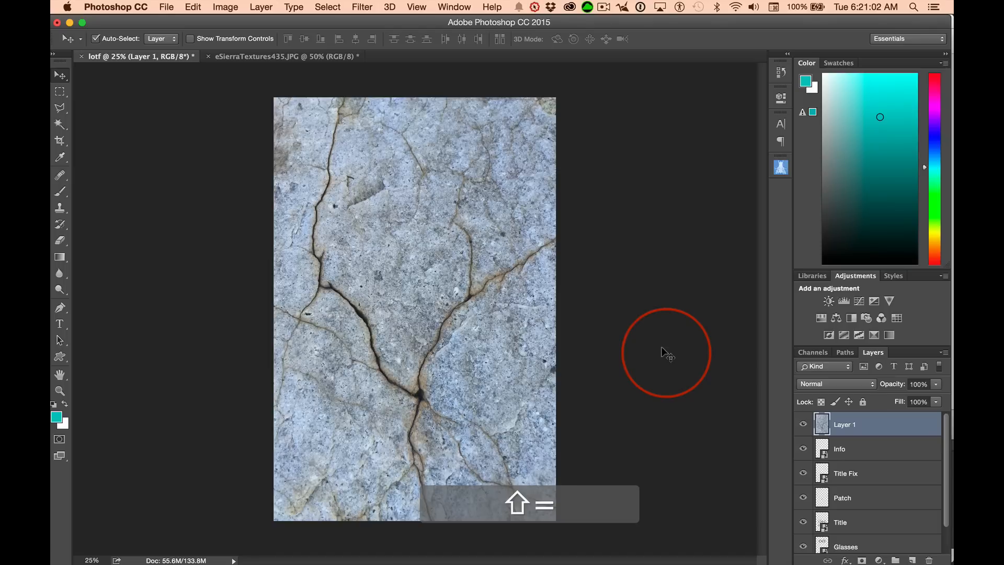
Set the stone texture layer's blend mode to Darken, after comparing it with Multiply, and lower its opacity to 71%
key(shift+equal)
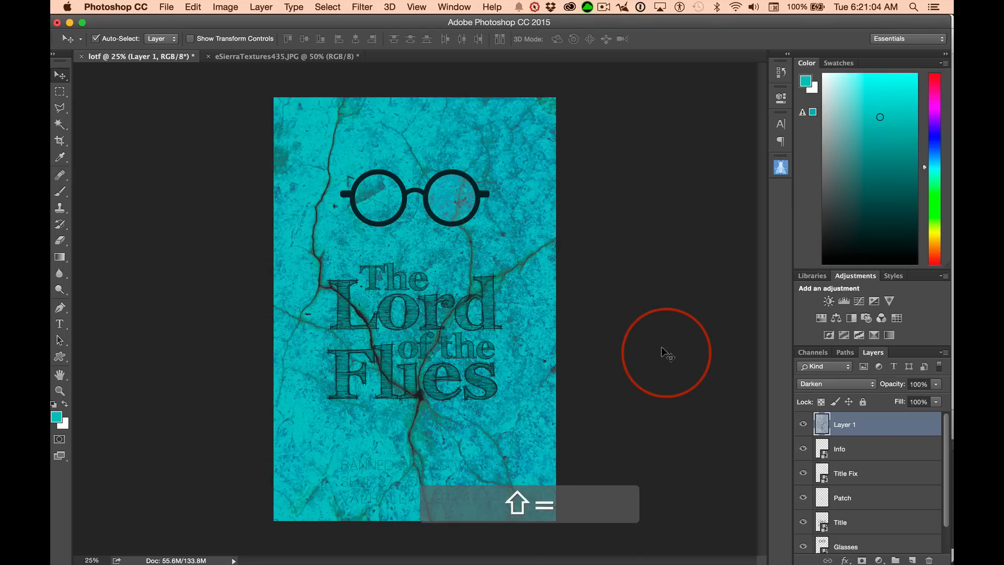
key(shift+equal)
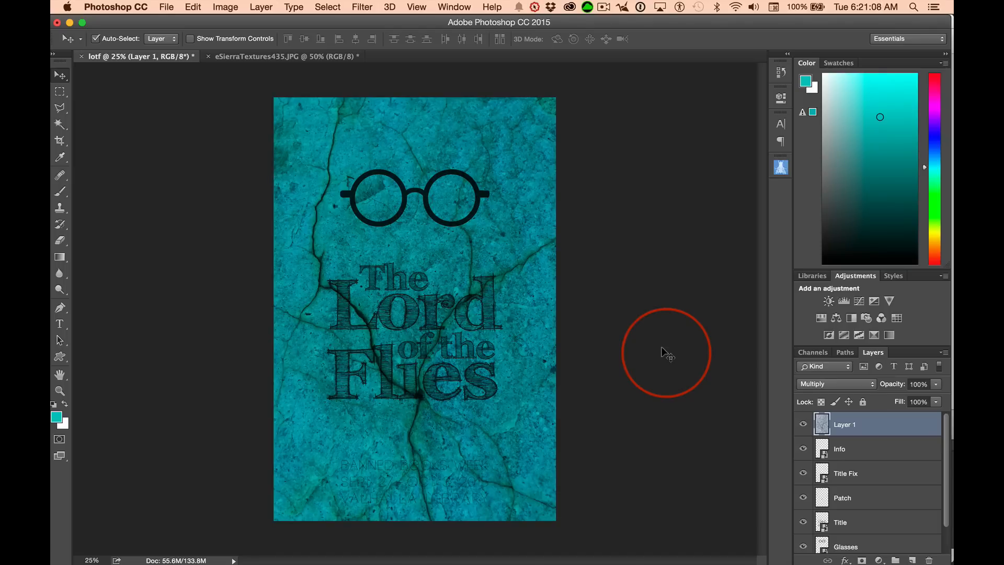
key(shift+minus)
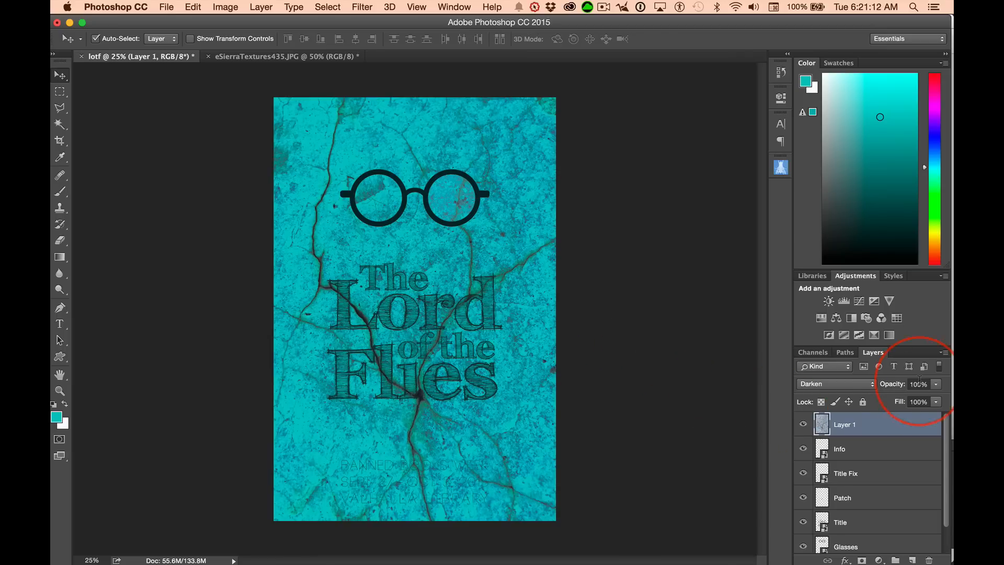
drag(890, 385, 882, 384)
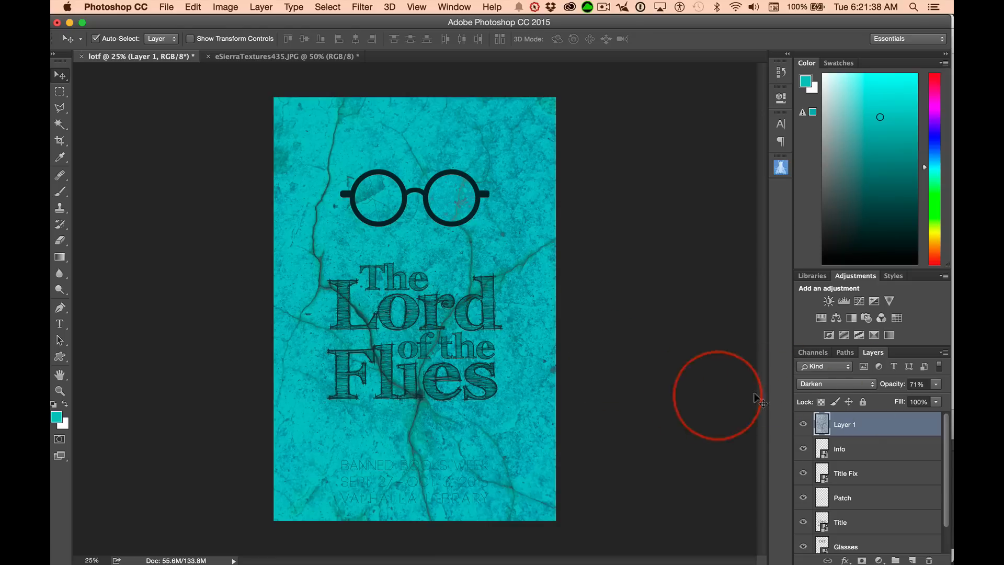
Add a Hue/Saturation adjustment above the stone texture with Colorize on, Hue 360, Saturation 39 and Lightness -17
click(822, 318)
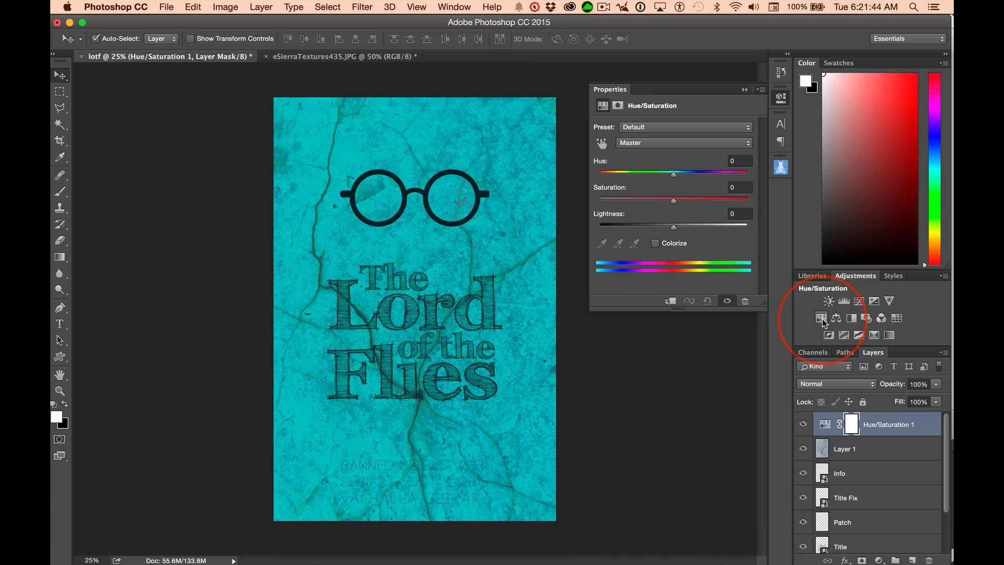
click(656, 244)
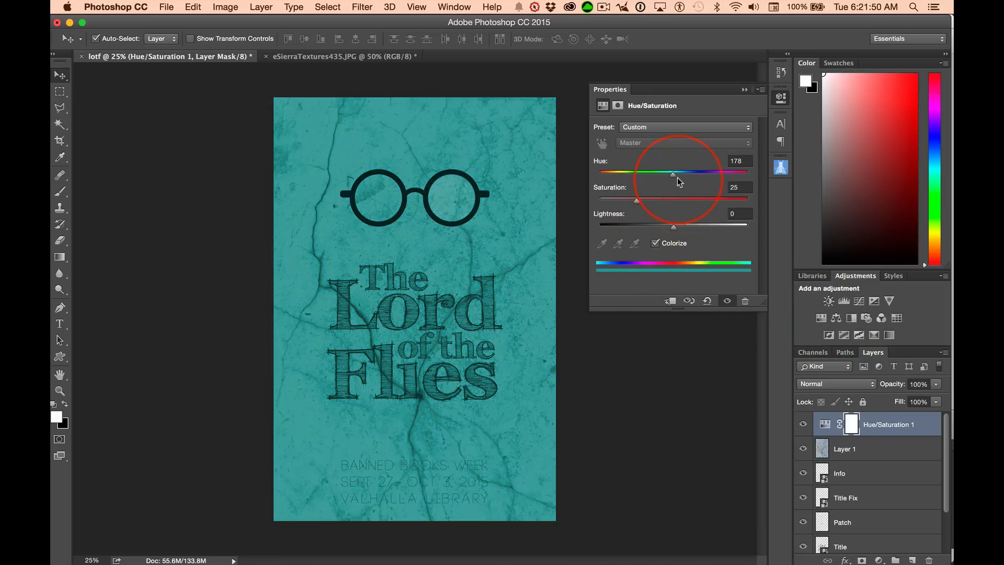
drag(674, 178, 748, 179)
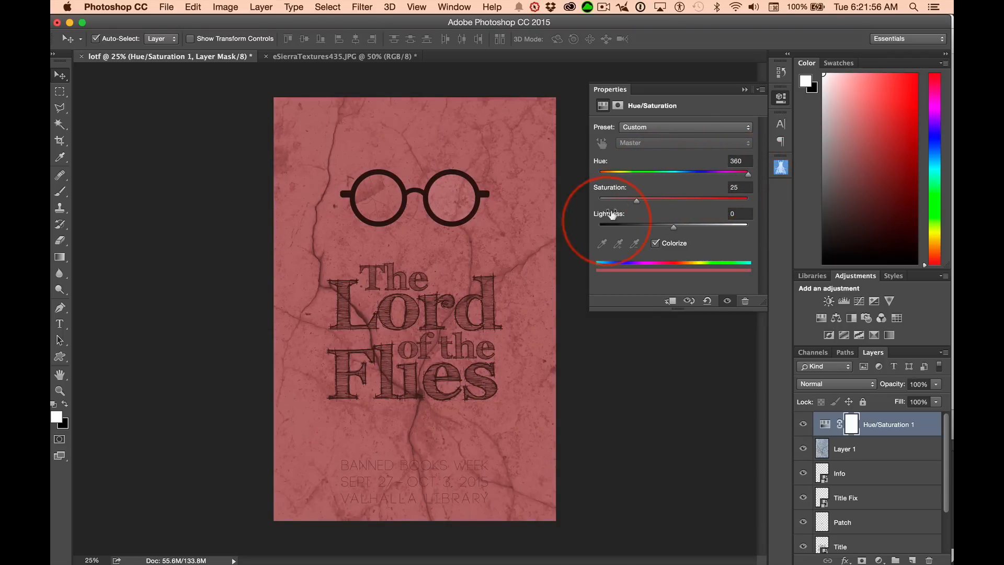
drag(637, 200, 656, 200)
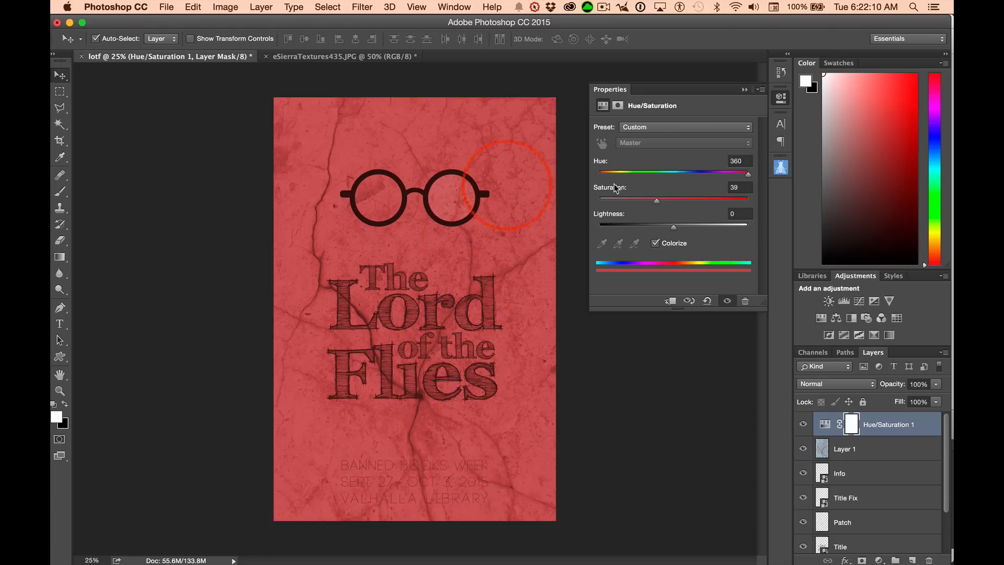
mouse_move(674, 229)
mouse_down()
mouse_move(657, 226)
mouse_move(689, 230)
mouse_move(662, 229)
mouse_up()
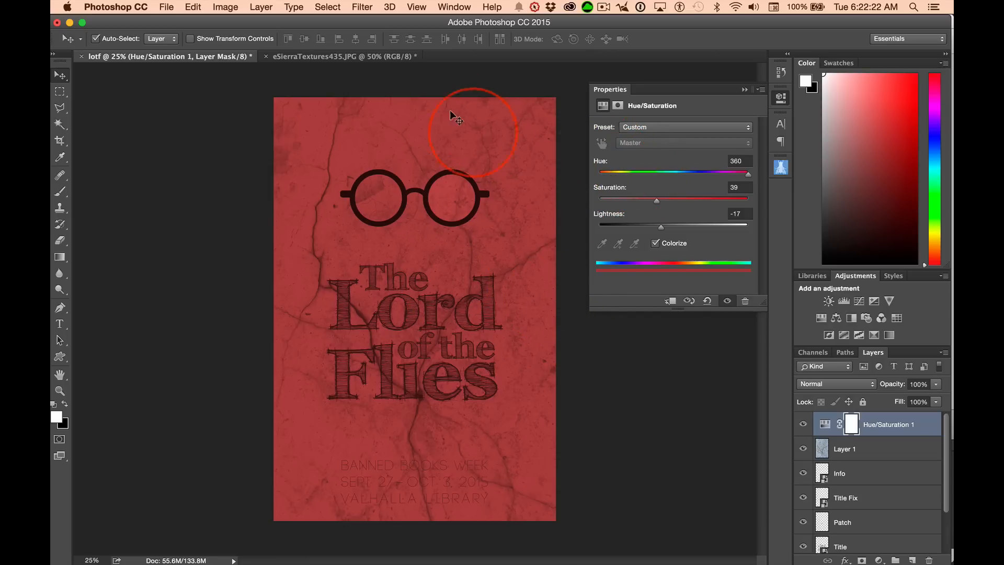
click(746, 89)
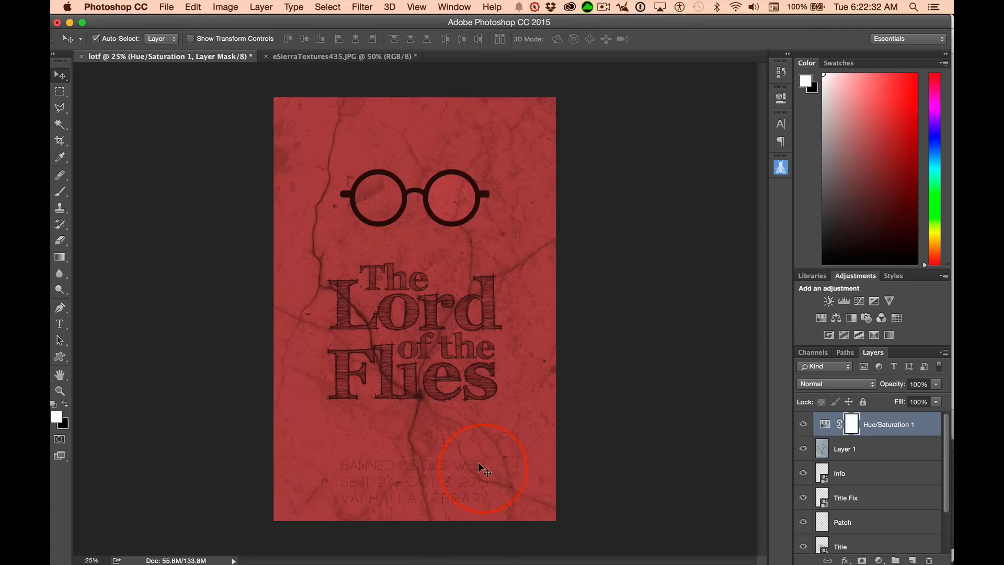
Toggle the Info layer's visibility to check which text it holds, and duplicate the layer four times to strengthen that text
scroll(896, 481, down, 3)
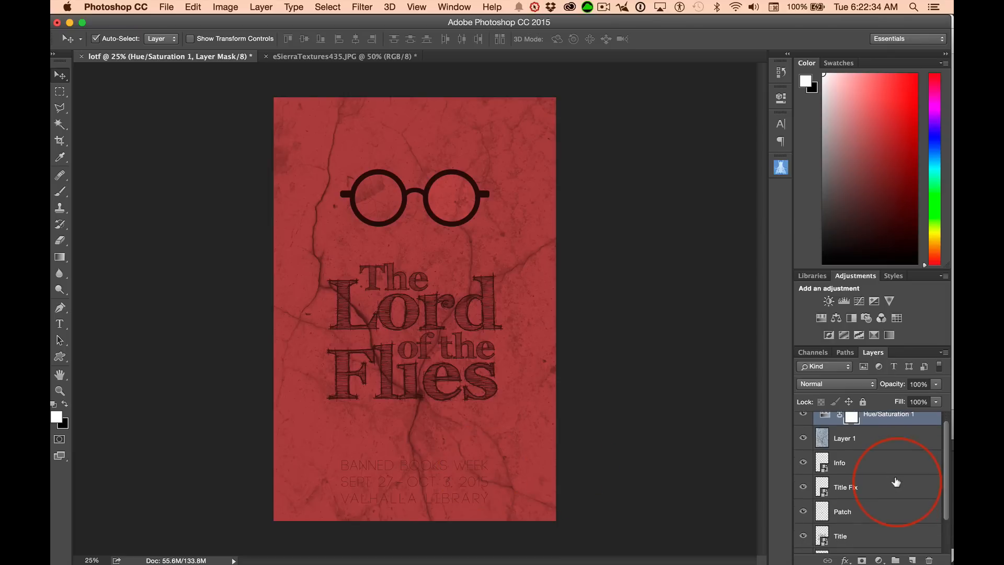
scroll(896, 482, down, 1)
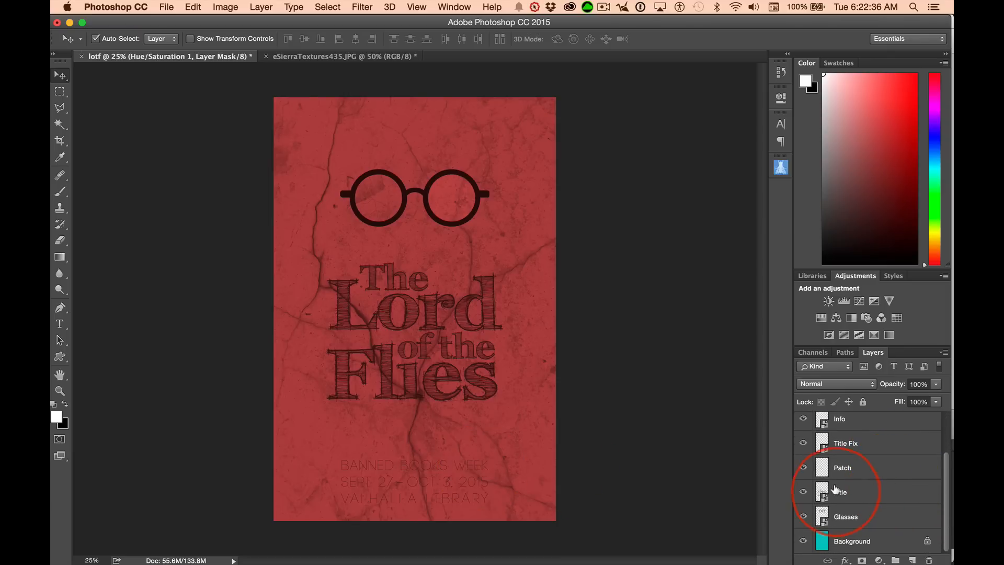
scroll(886, 489, up, 1)
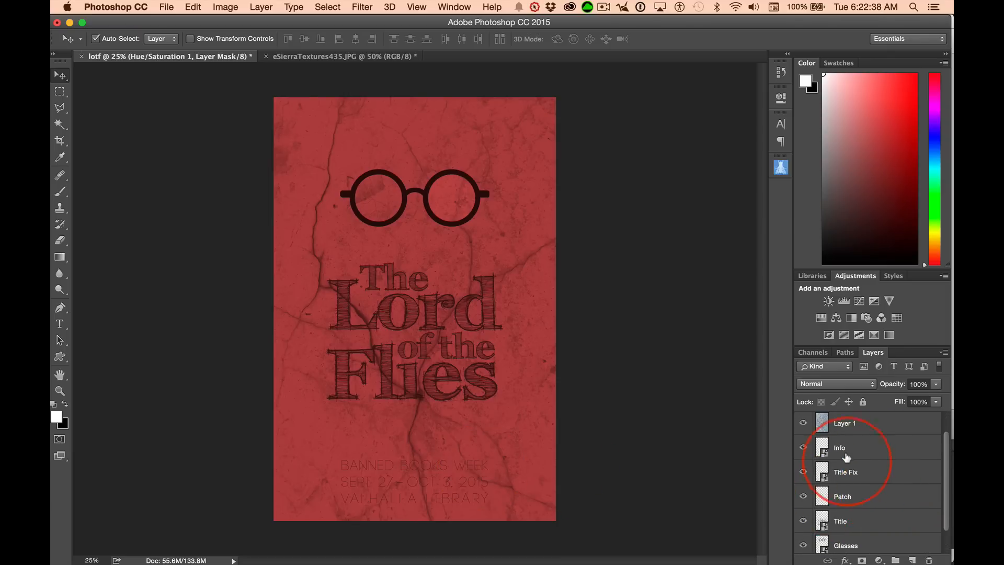
click(815, 445)
click(803, 447)
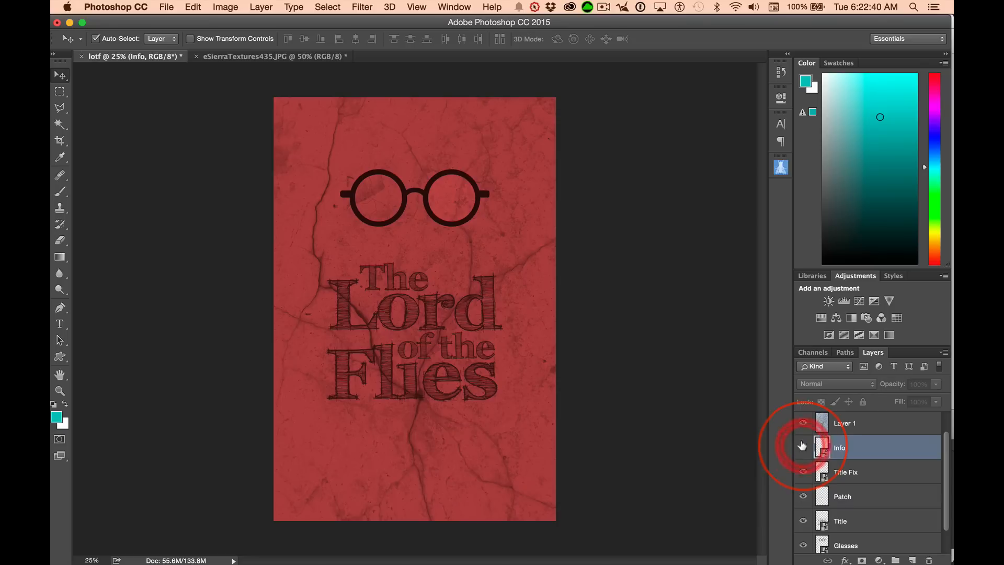
click(804, 447)
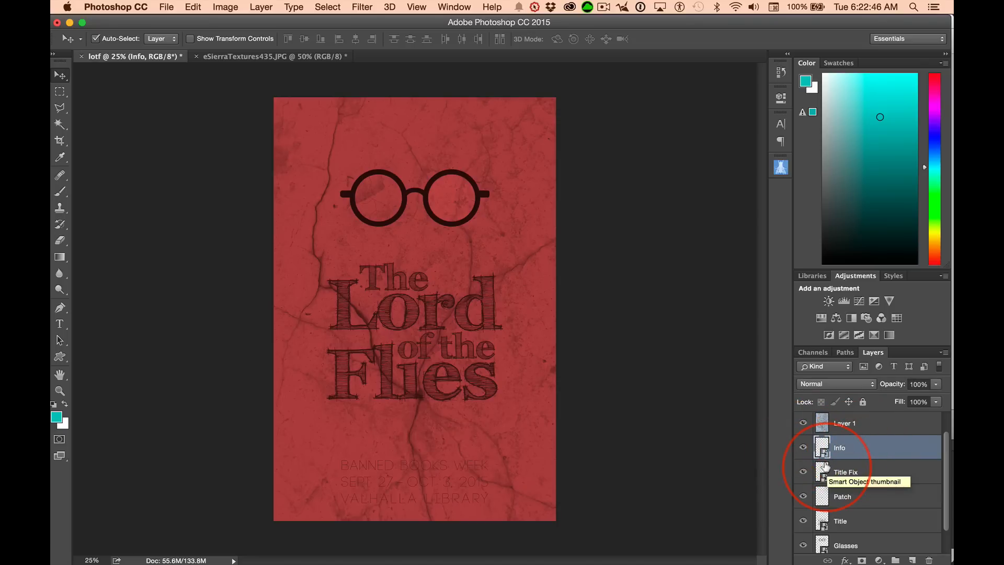
key(super+j)
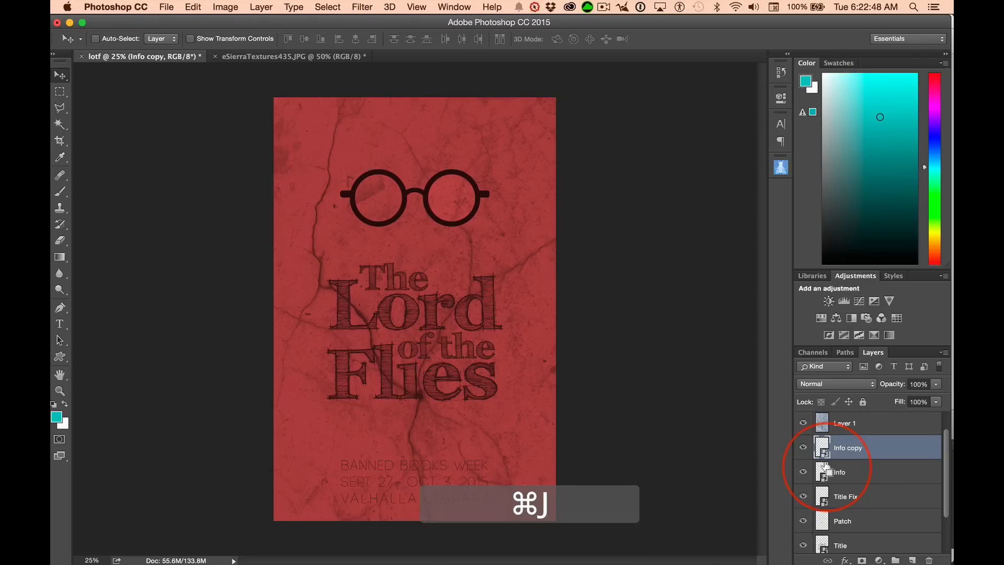
key(super+j)
key(super+j)
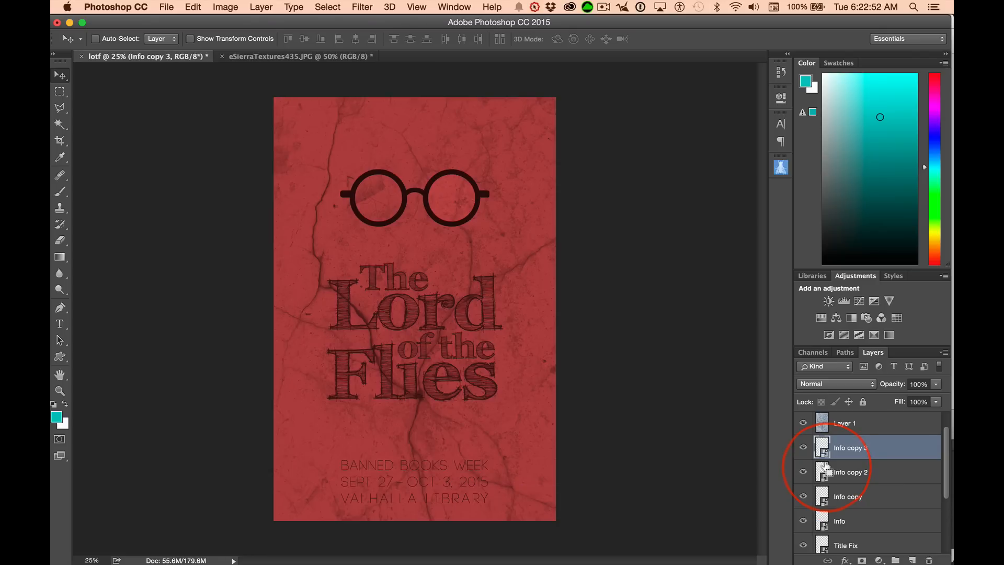
key(super+j)
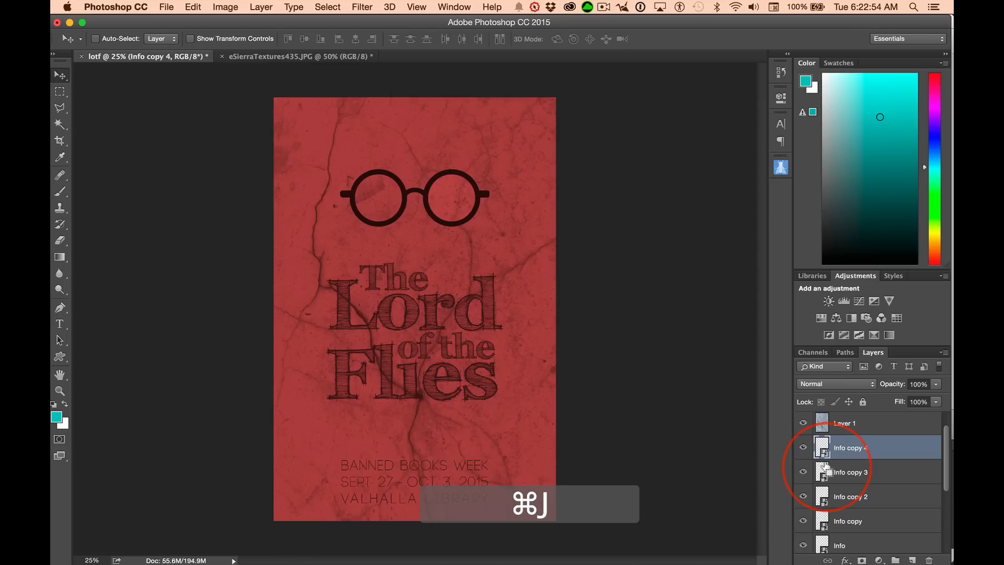
Group the Info layer with its four copies and name the group Info
scroll(877, 469, down, 1)
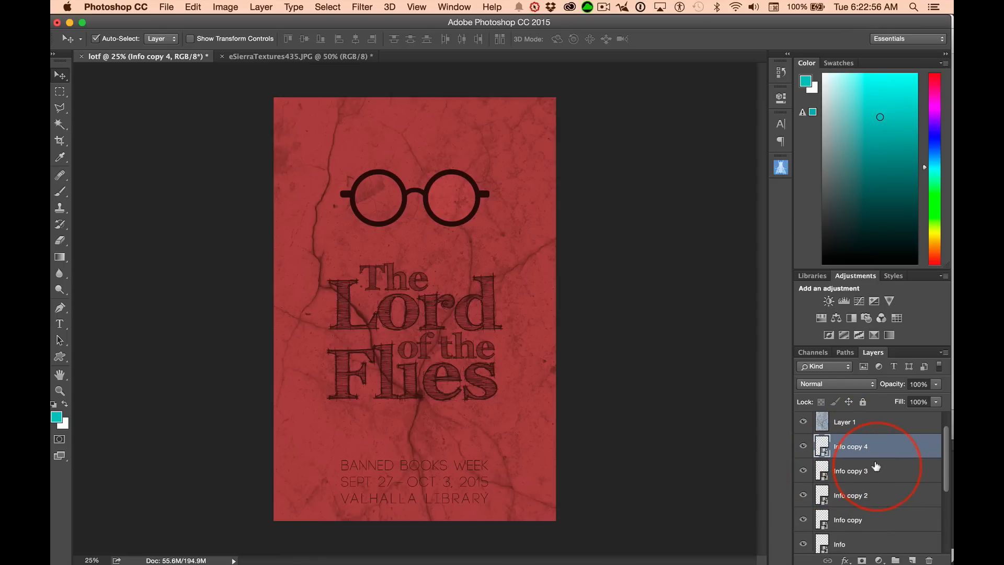
shift+click(862, 541)
scroll(892, 460, down, 1)
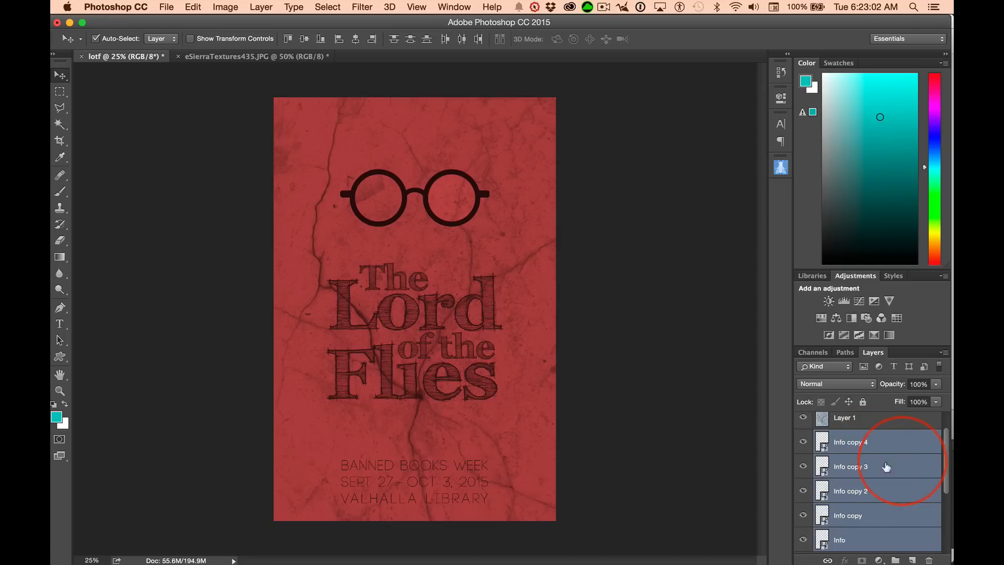
click(894, 559)
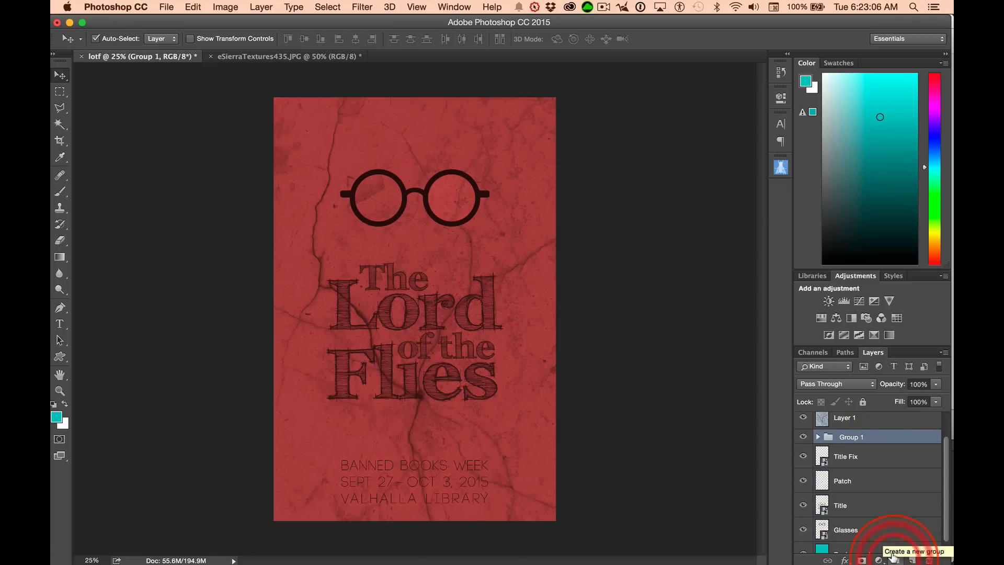
double_click(854, 437)
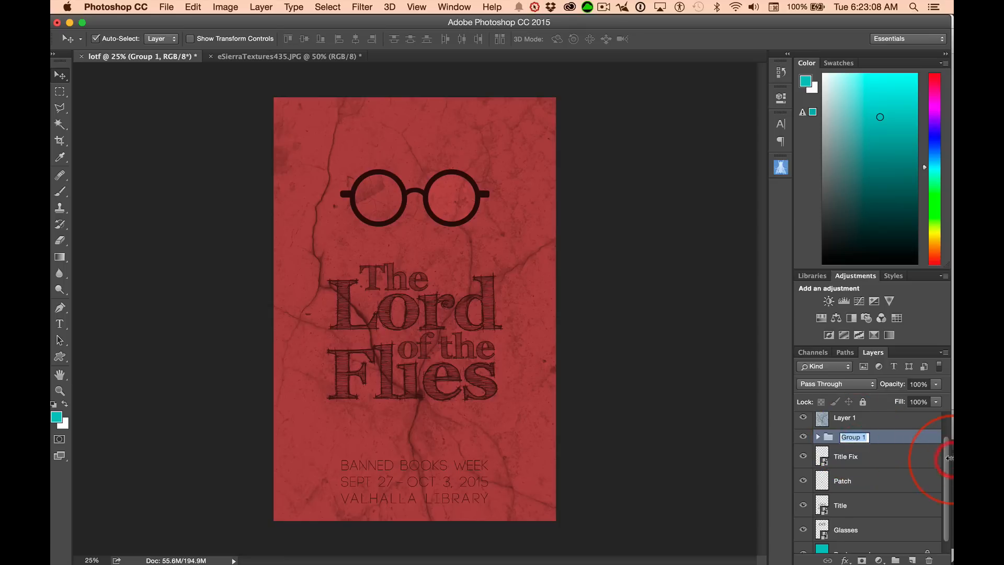
text(Info)
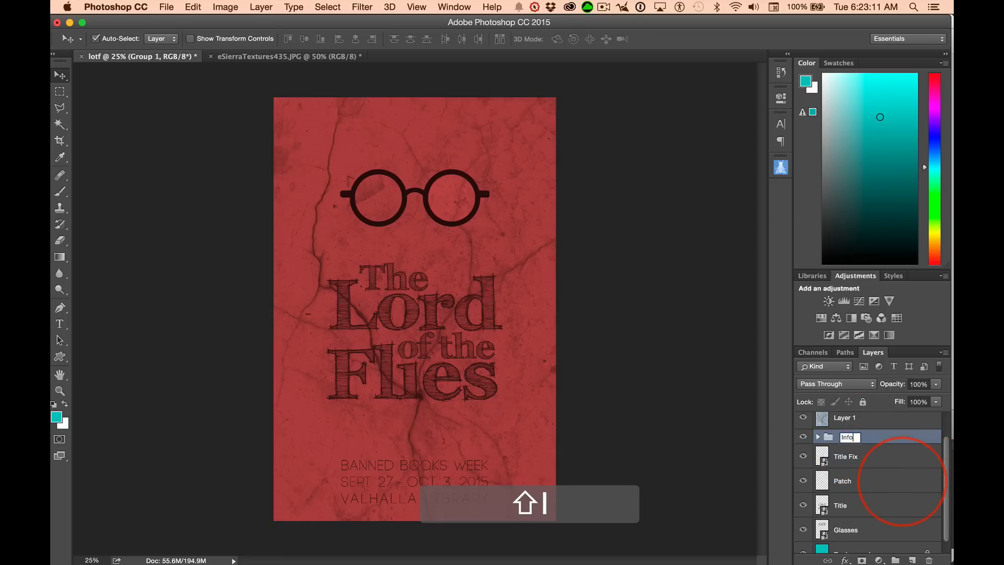
key(Return)
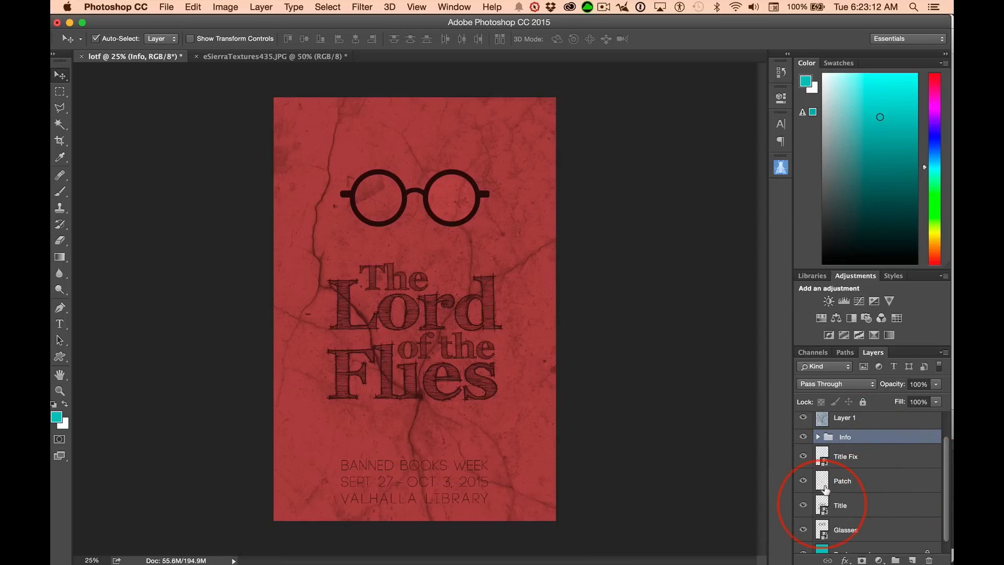
Hide the Info group and show it again to check the event text on the poster
click(801, 435)
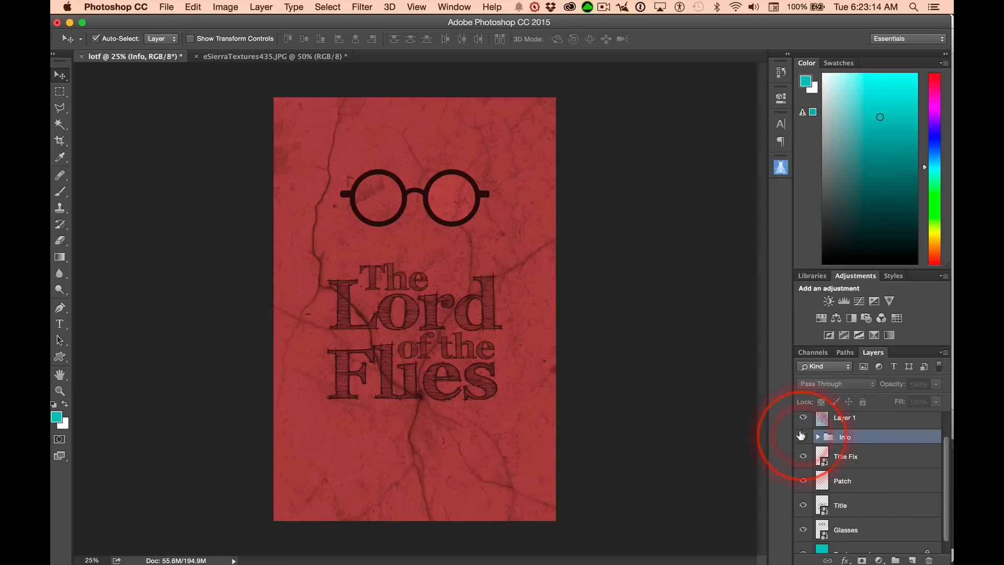
click(800, 435)
click(459, 464)
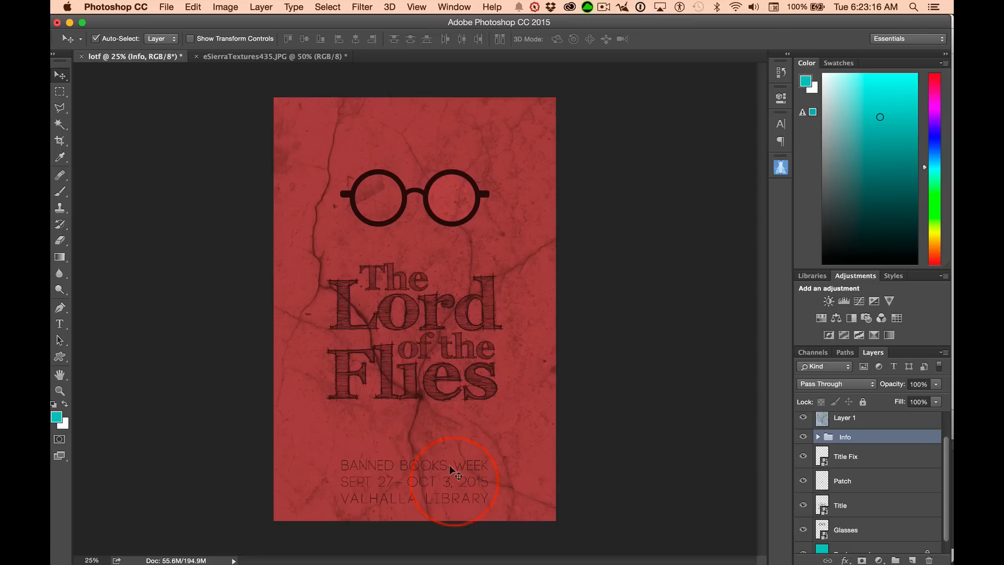